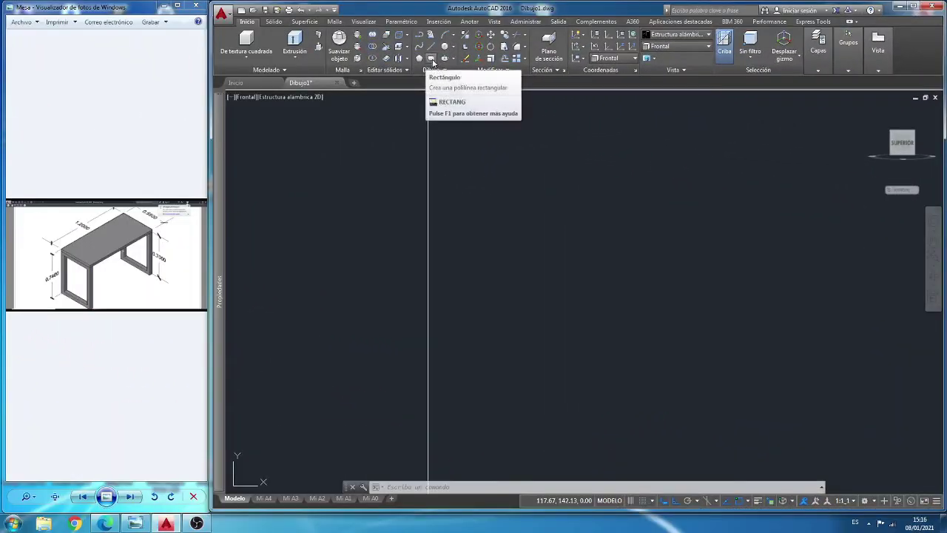
# Step: Draw the tabletop profile as a rectangle from a picked corner to @1.2,.05
pyautogui.click(432, 58)
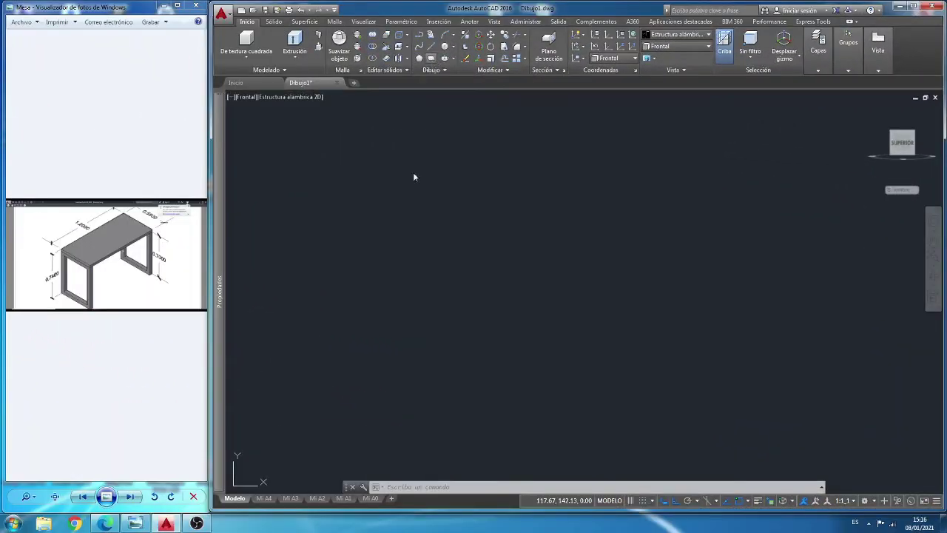
pyautogui.click(396, 248)
pyautogui.write('1.2')
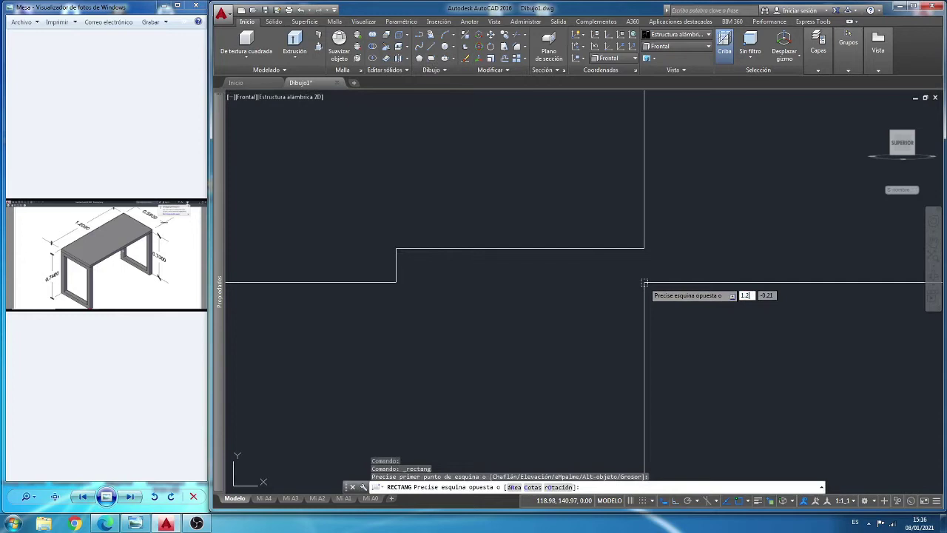
pyautogui.press('Tab')
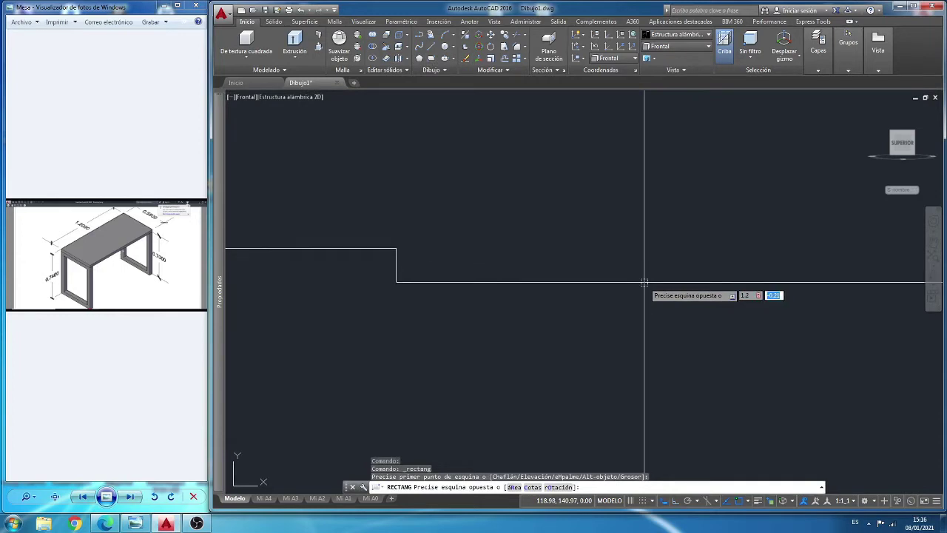
pyautogui.press('Return')
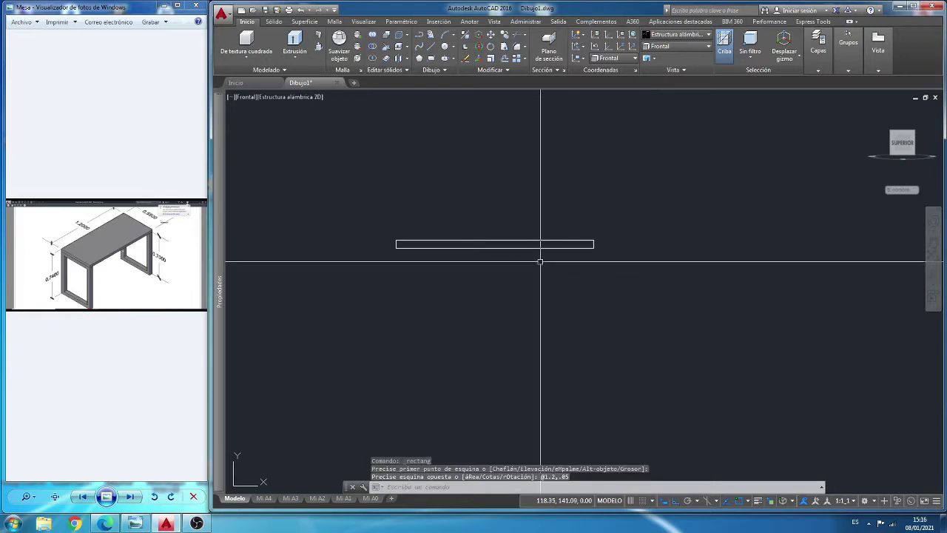
pyautogui.scroll(2, 488, 255)
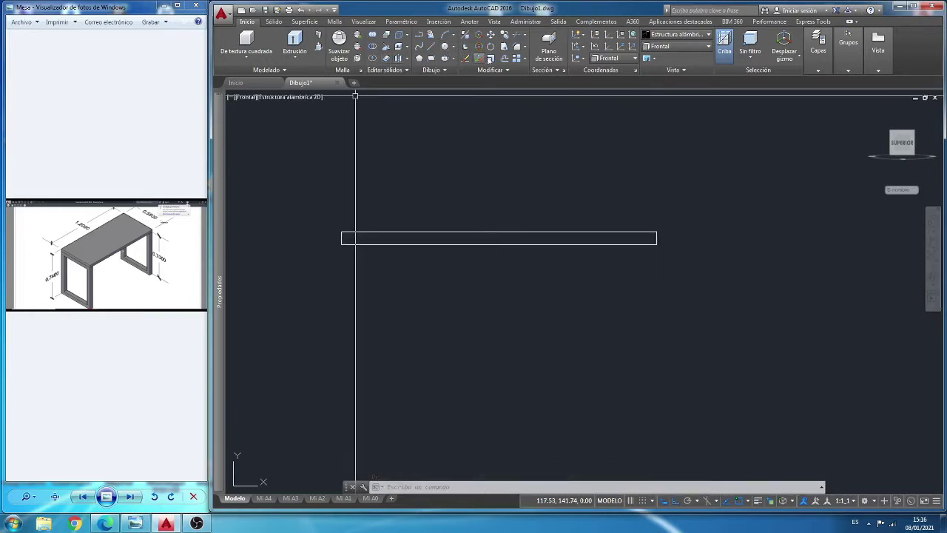
# Step: Draw a 0.05 by 0.7 leg rectangle down from the tabletop's lower-left corner
pyautogui.click(429, 59)
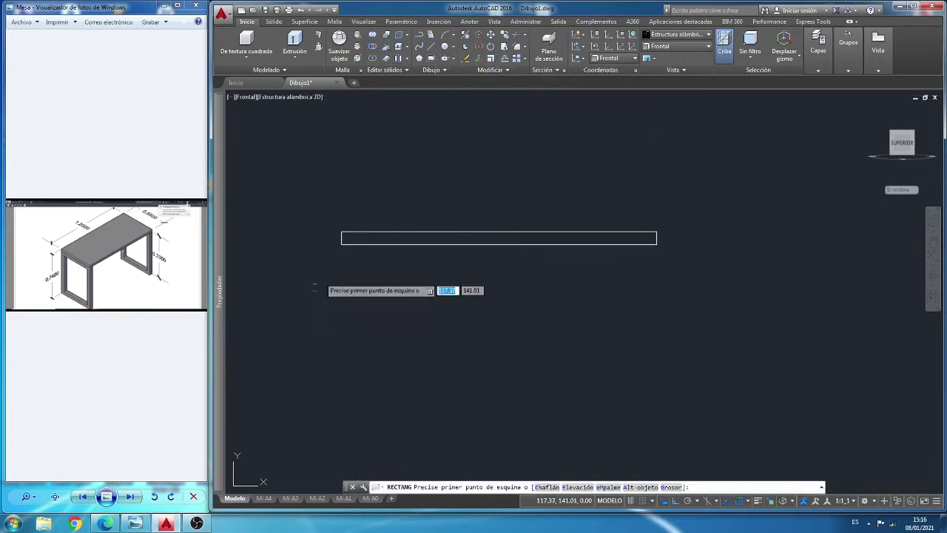
pyautogui.click(341, 244)
pyautogui.write('.05')
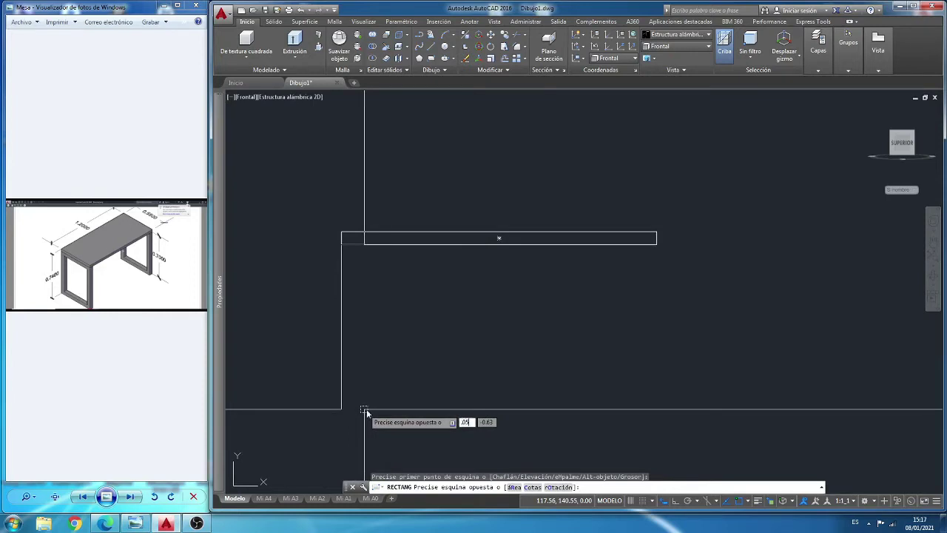
pyautogui.press('Tab')
pyautogui.write('-.7')
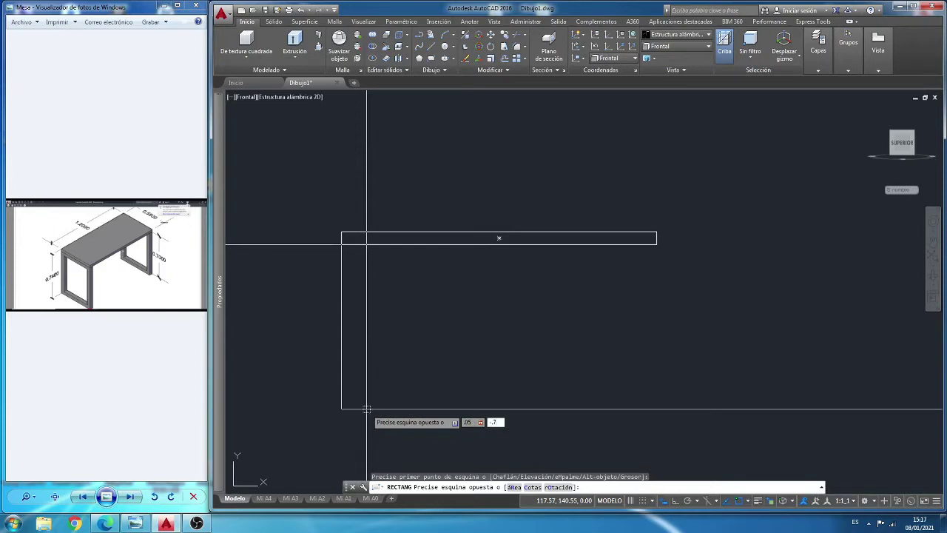
pyautogui.press('Return')
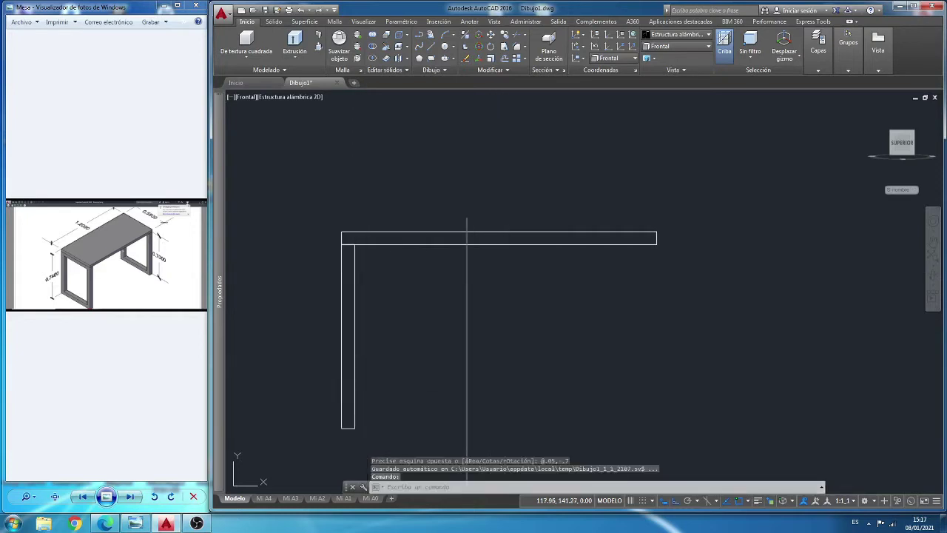
# Step: Copy the leg to sit under the tabletop's right end
pyautogui.click(506, 38)
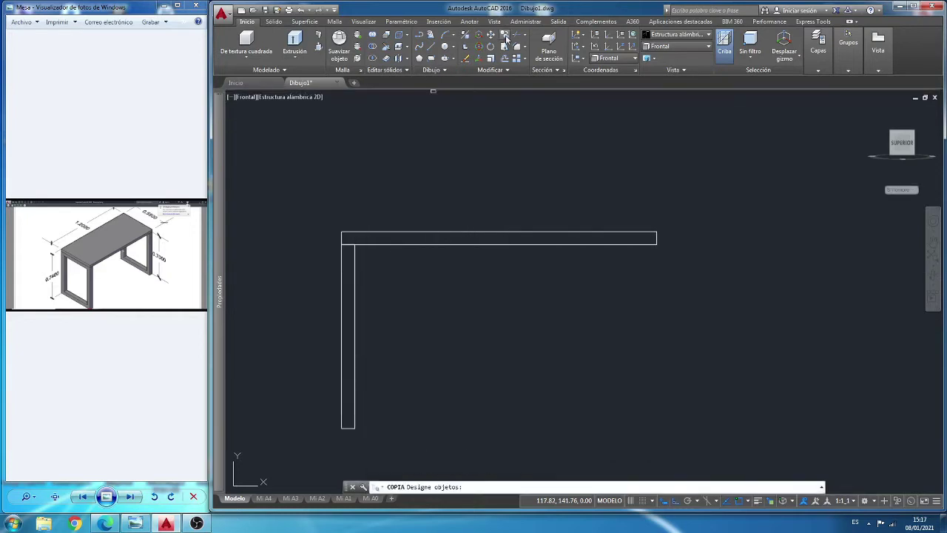
pyautogui.click(355, 289)
pyautogui.press('Return')
pyautogui.click(355, 245)
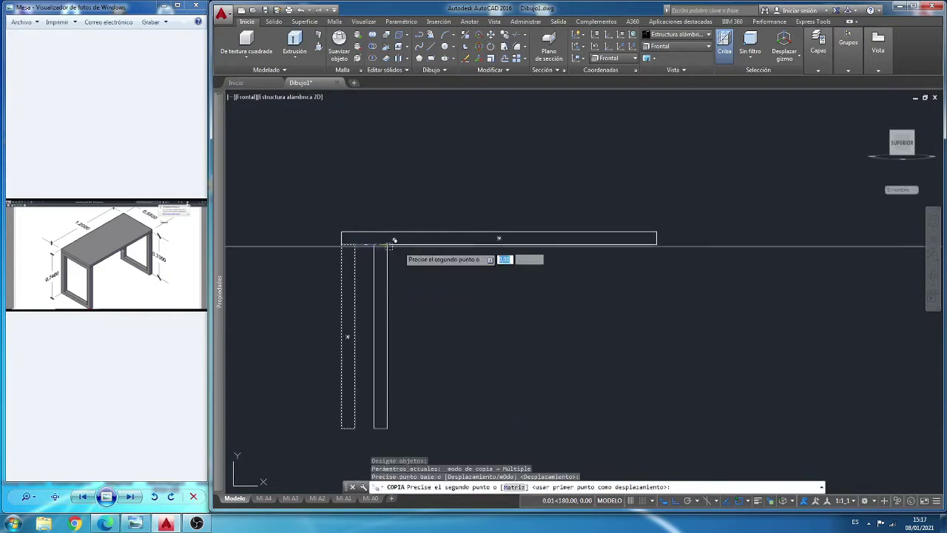
pyautogui.click(656, 244)
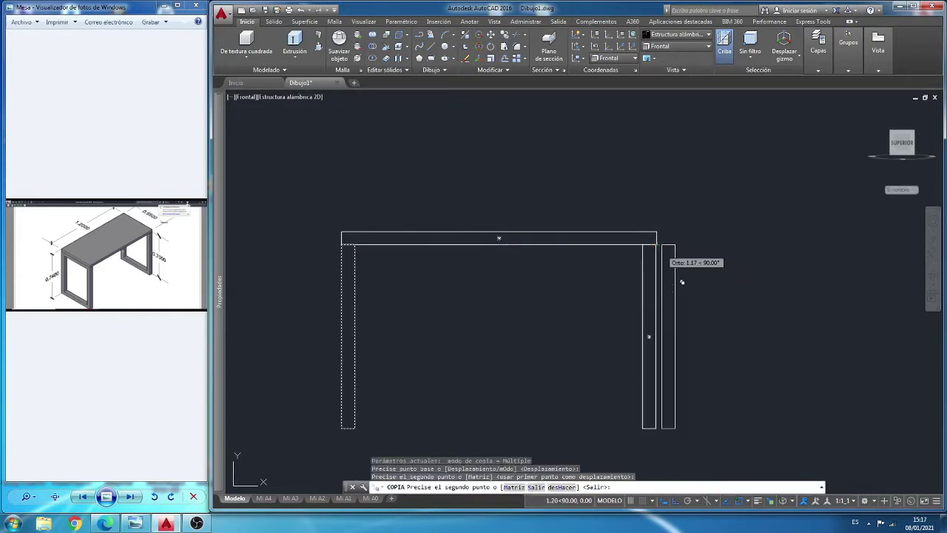
pyautogui.press('Escape')
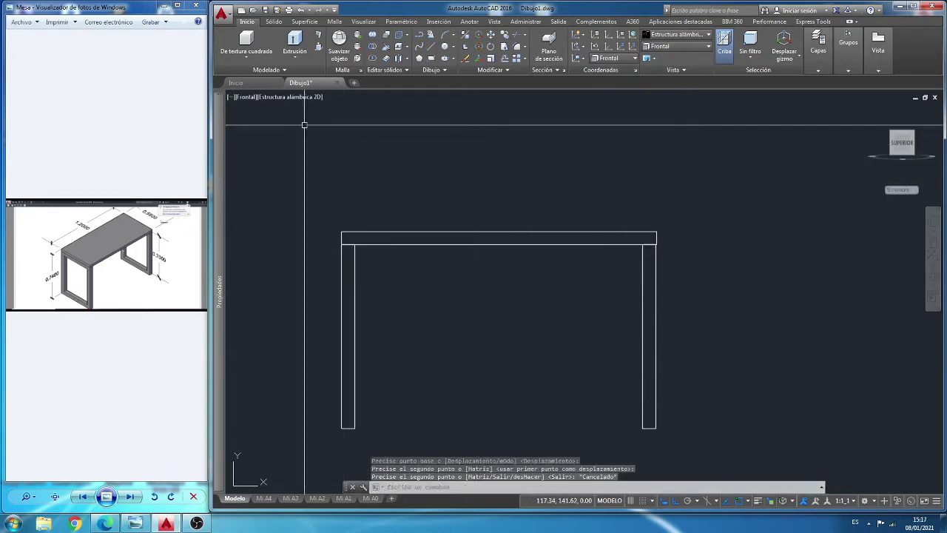
pyautogui.click(688, 46)
# Step: Switch to the northeast isometric view and frame the table profile
pyautogui.click(688, 130)
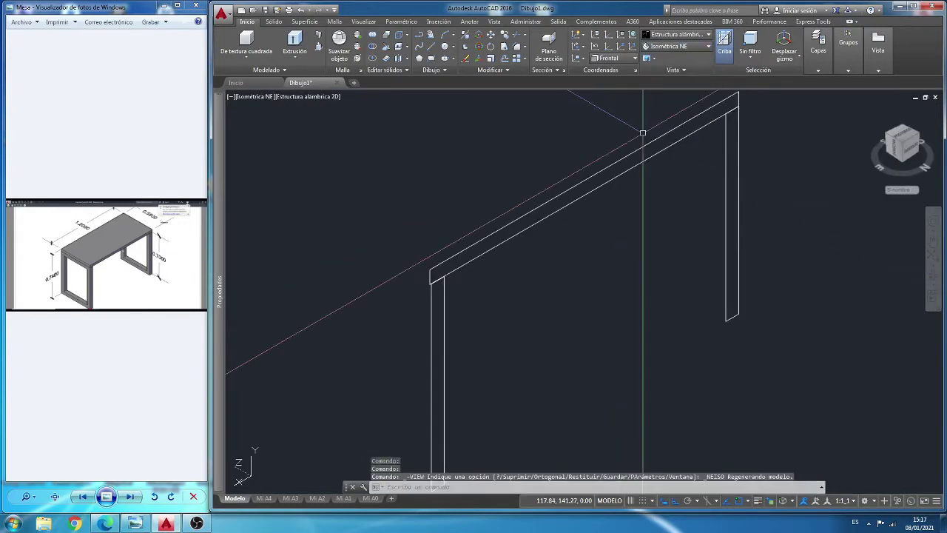
pyautogui.scroll(-2, 640, 131)
pyautogui.scroll(3, 577, 166)
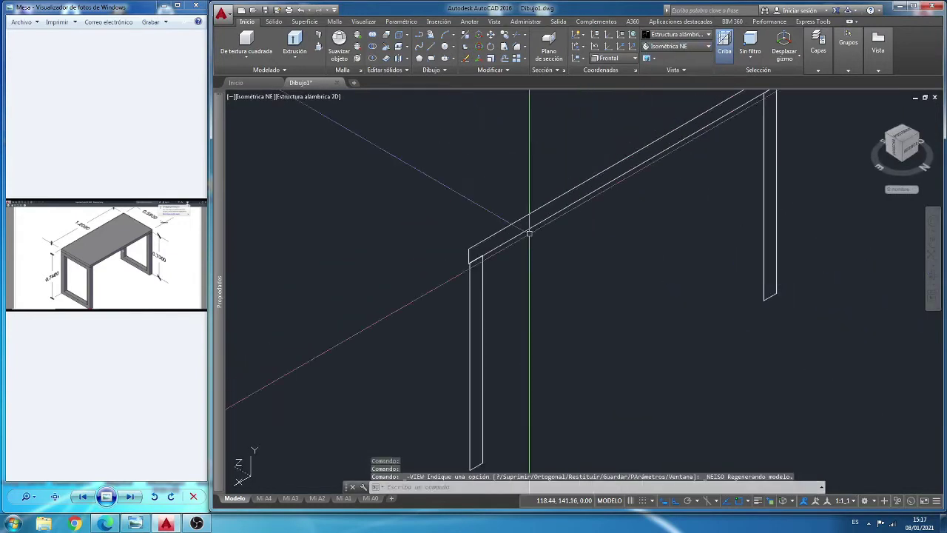
pyautogui.scroll(2, 508, 275)
pyautogui.scroll(4, 494, 260)
pyautogui.moveTo(494, 260); pyautogui.dragTo(434, 191, button='middle')
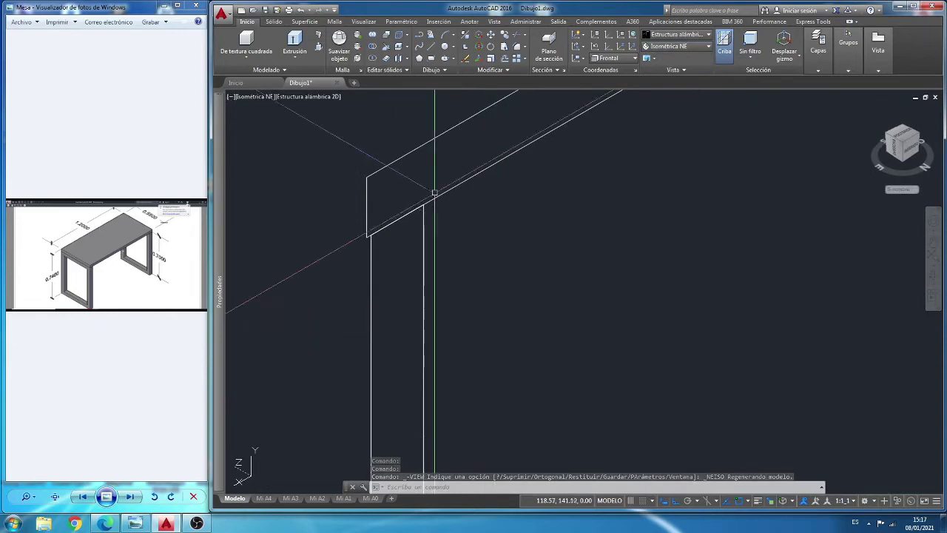
pyautogui.scroll(-2, 434, 185)
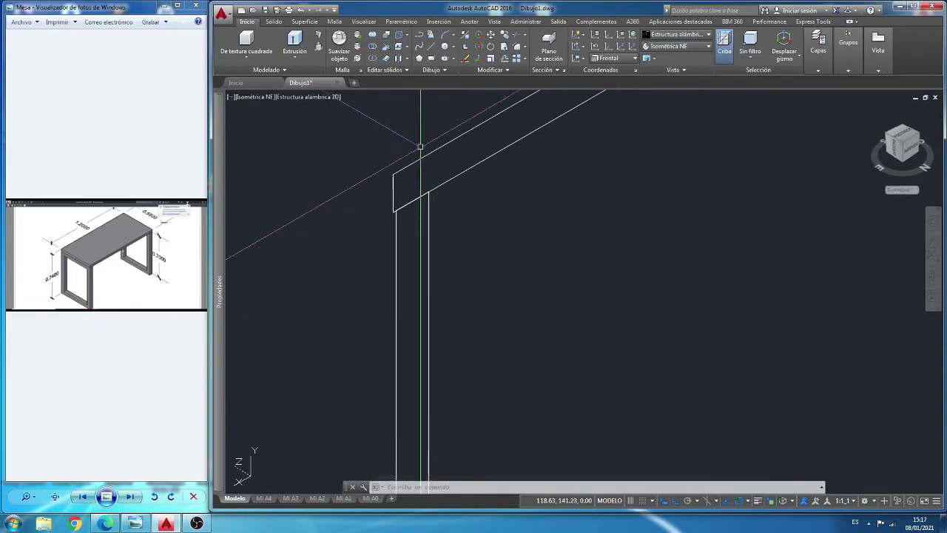
# Step: Move the left leg from its corner into place under the top beam
pyautogui.click(491, 35)
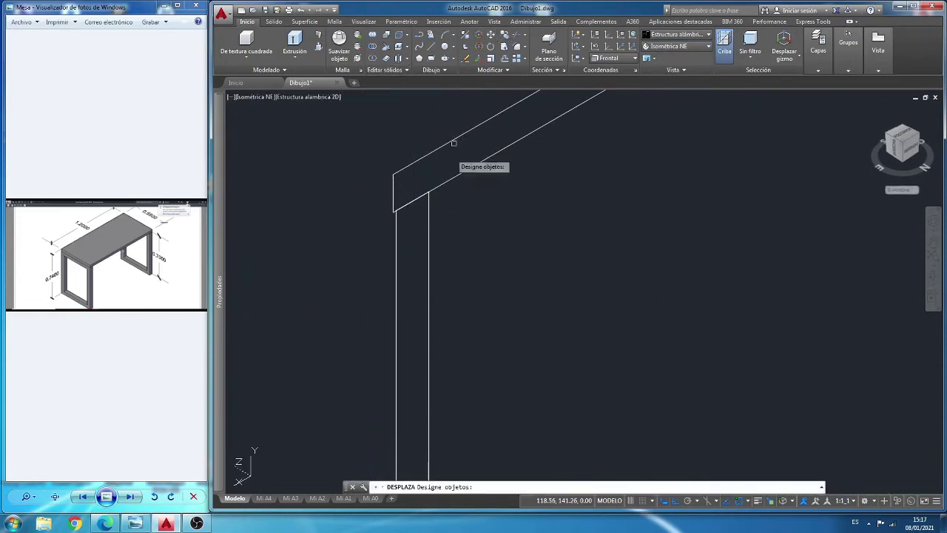
pyautogui.click(425, 212)
pyautogui.press('Return')
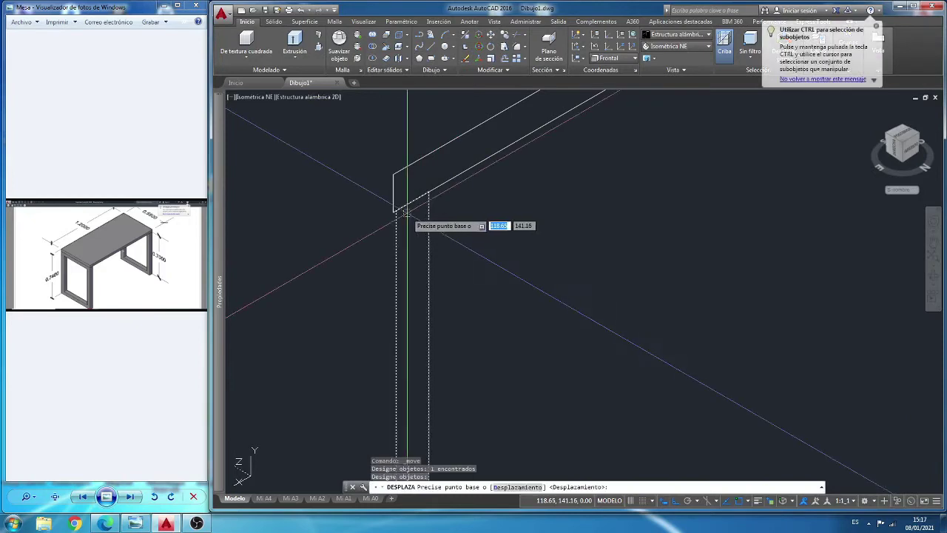
pyautogui.click(394, 212)
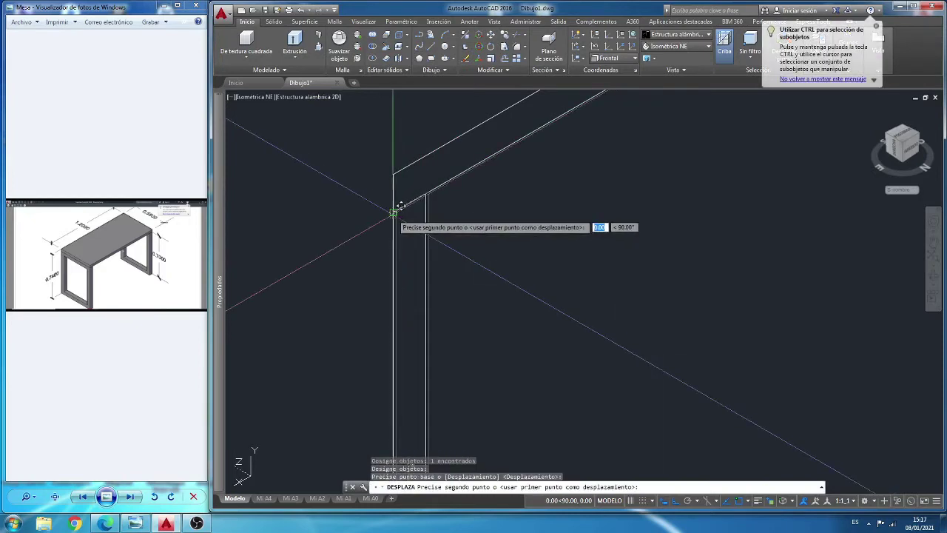
pyautogui.click(394, 211)
pyautogui.scroll(-2, 348, 266)
pyautogui.scroll(-2, 355, 273)
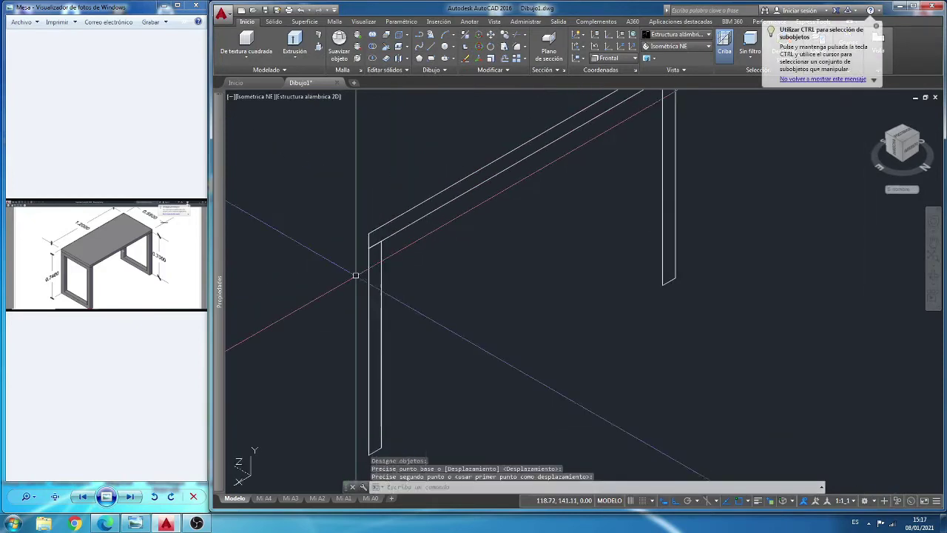
pyautogui.scroll(-3, 377, 279)
pyautogui.scroll(2, 522, 195)
pyautogui.scroll(2, 522, 197)
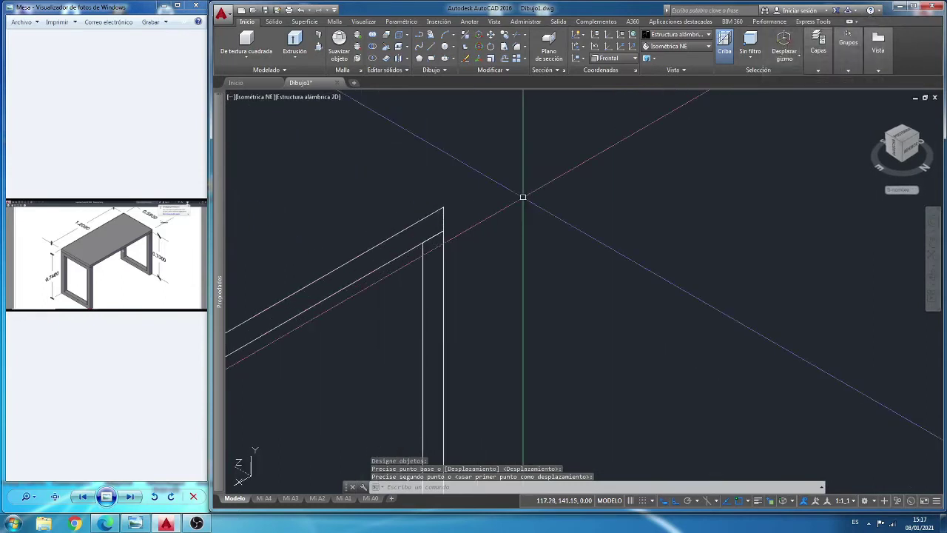
pyautogui.moveTo(522, 197); pyautogui.dragTo(648, 215, button='middle')
pyautogui.scroll(-4, 647, 216)
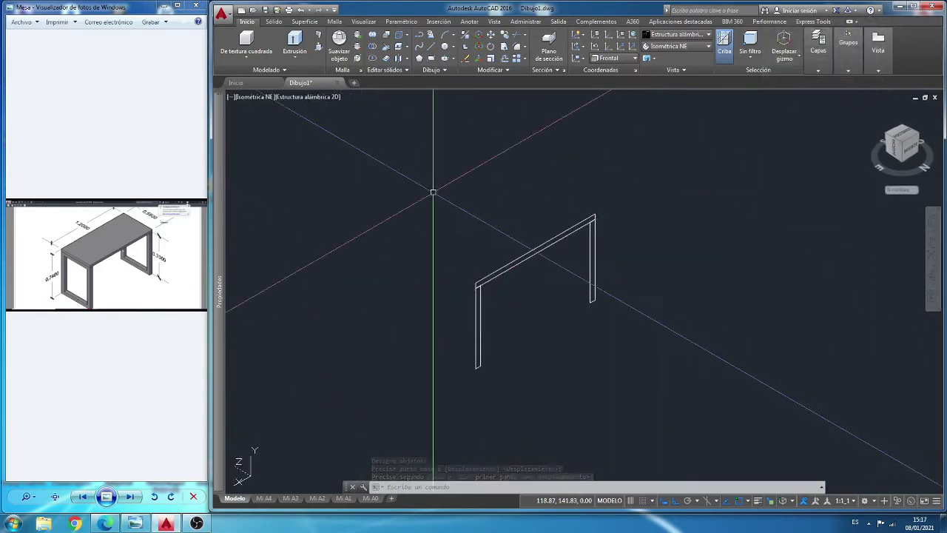
pyautogui.click(321, 47)
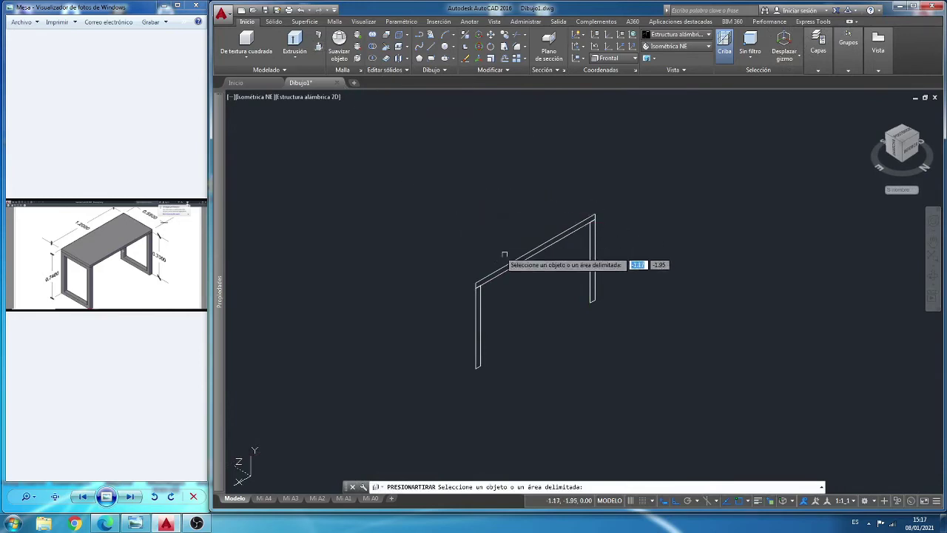
# Step: Press-pull the top beam 0.55 into a tabletop and the left leg into a side panel
pyautogui.click(534, 250)
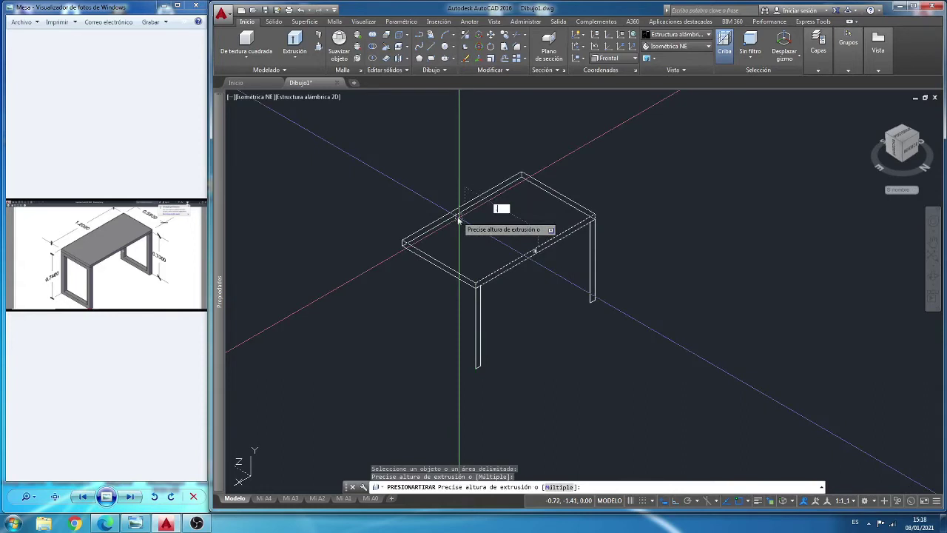
pyautogui.write('.05')
pyautogui.press('Return')
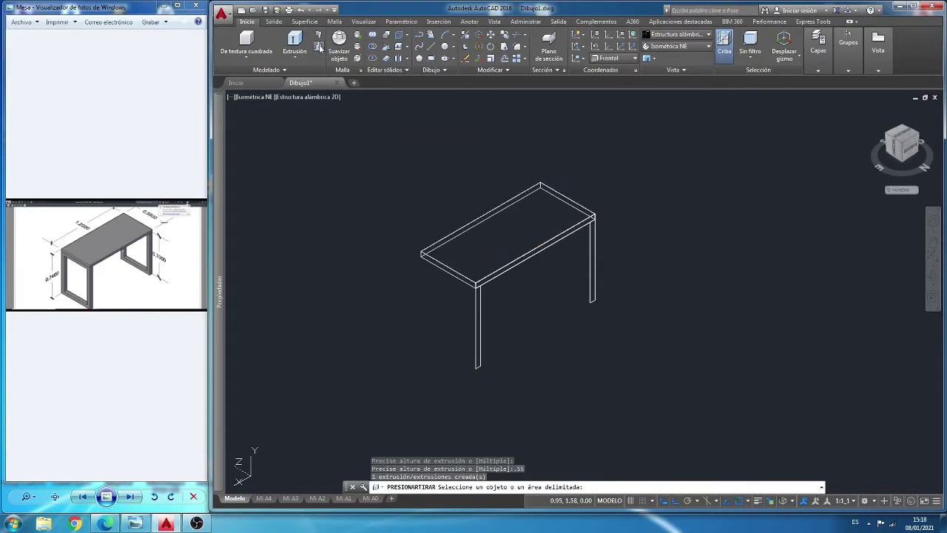
pyautogui.click(477, 318)
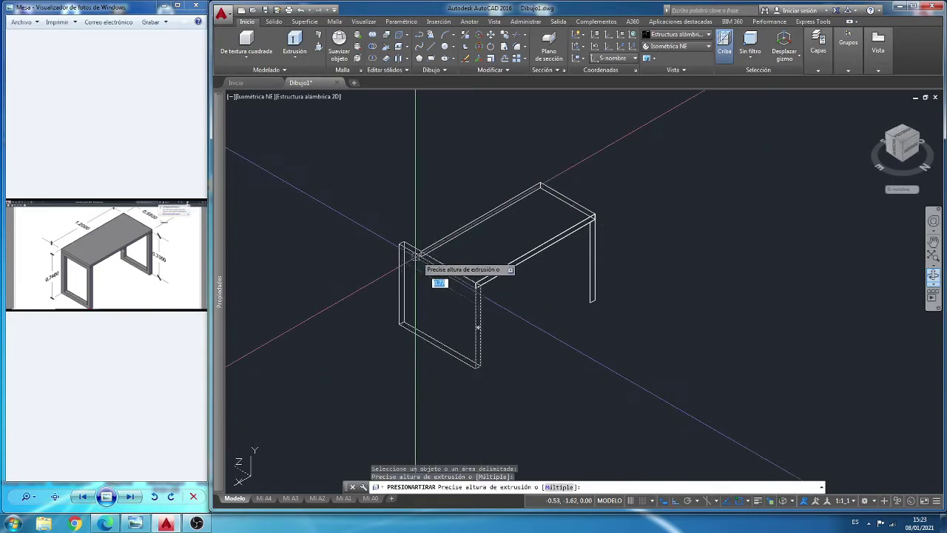
pyautogui.click(420, 253)
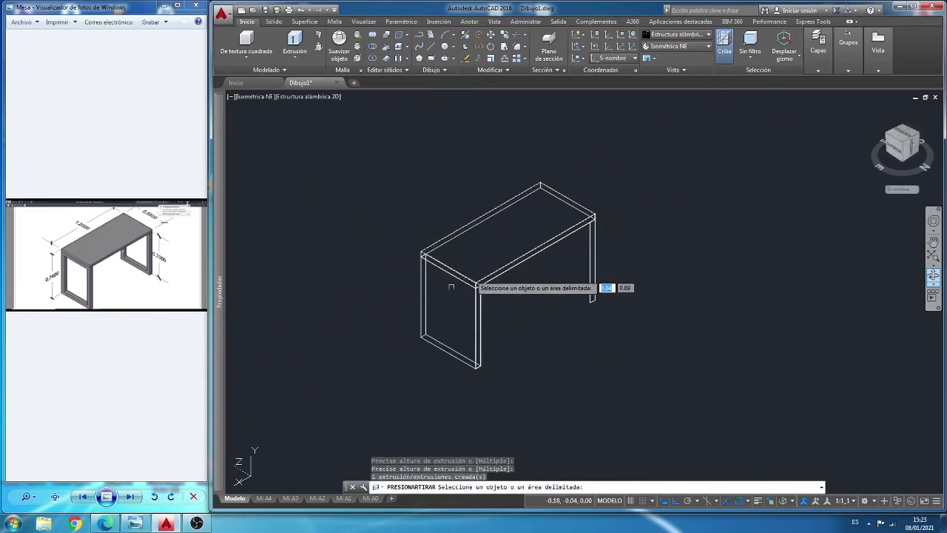
pyautogui.scroll(2, 451, 287)
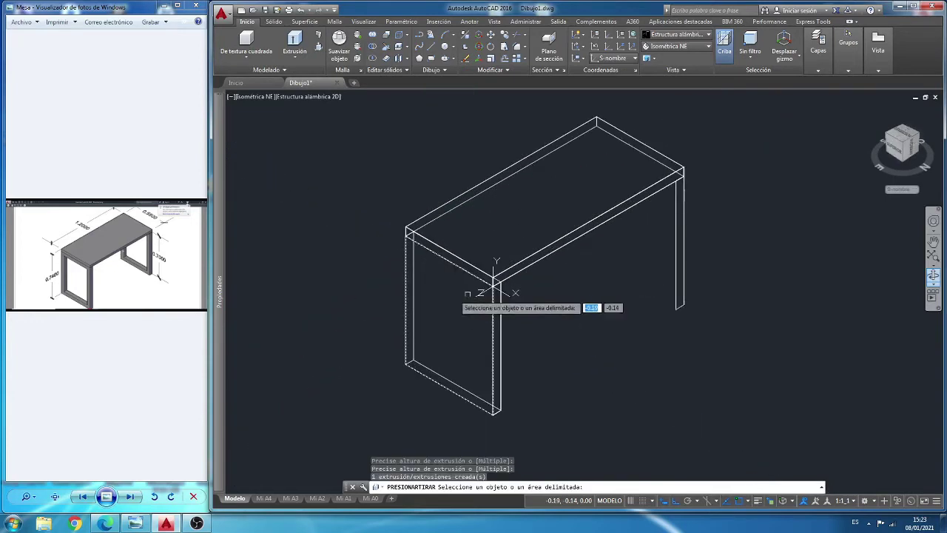
pyautogui.press('Return')
# Step: Erase the right leg profile with a crossing selection
pyautogui.click(712, 247)
pyautogui.click(676, 267)
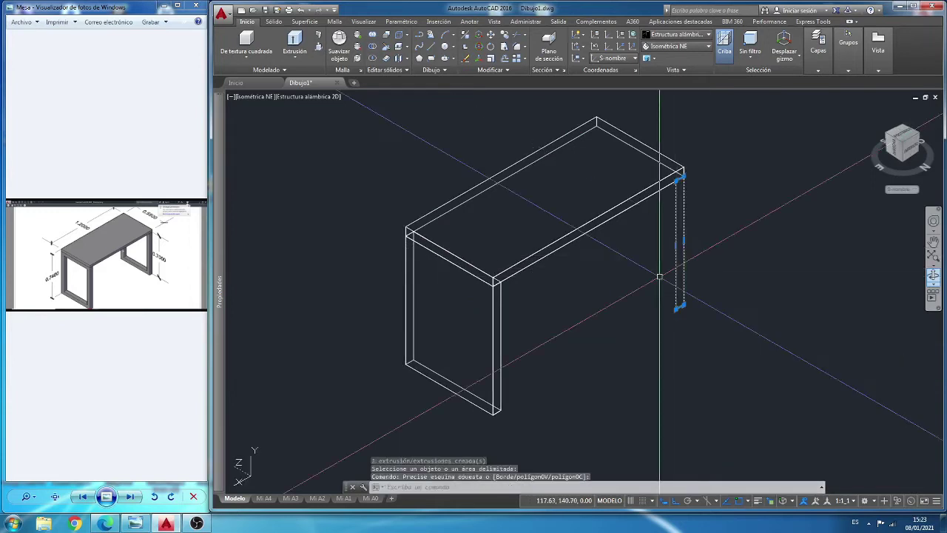
pyautogui.press('Delete')
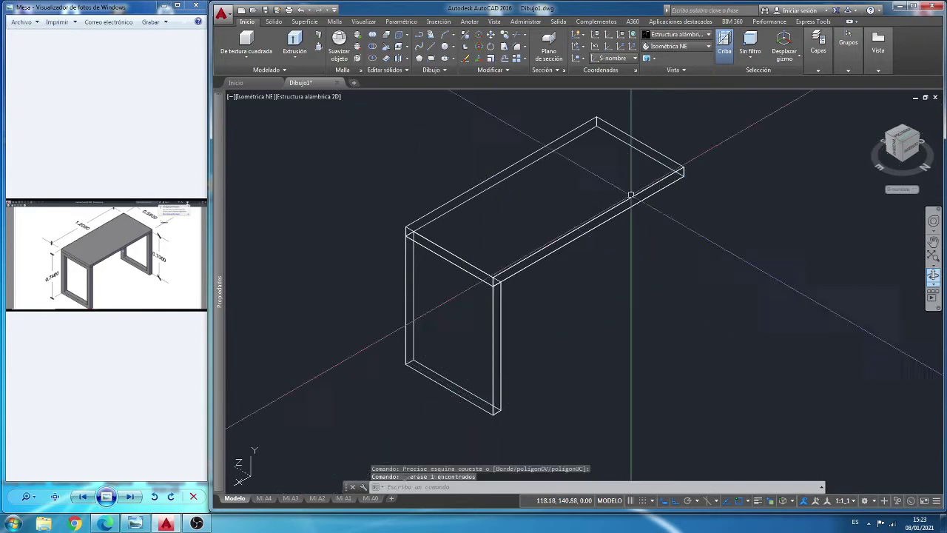
# Step: Set the visual style to Conceptual
pyautogui.click(275, 21)
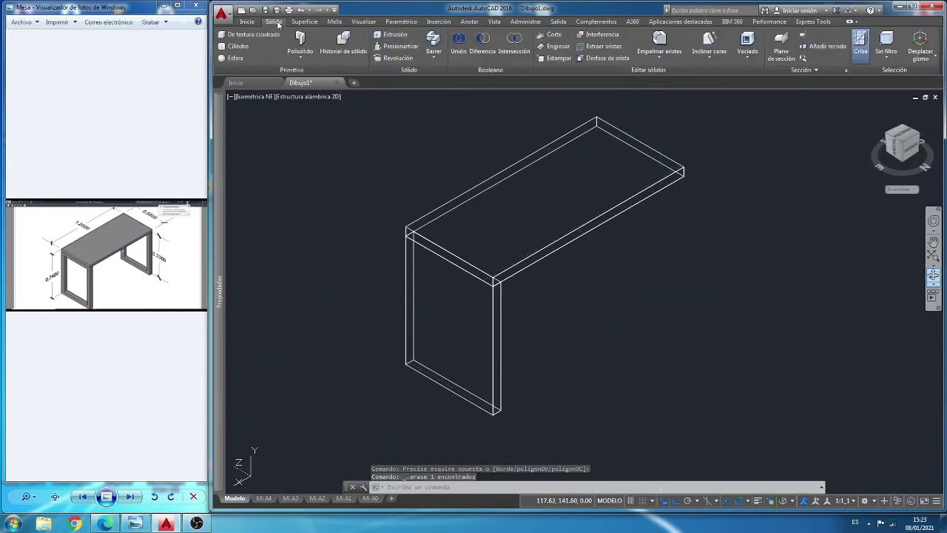
pyautogui.click(753, 40)
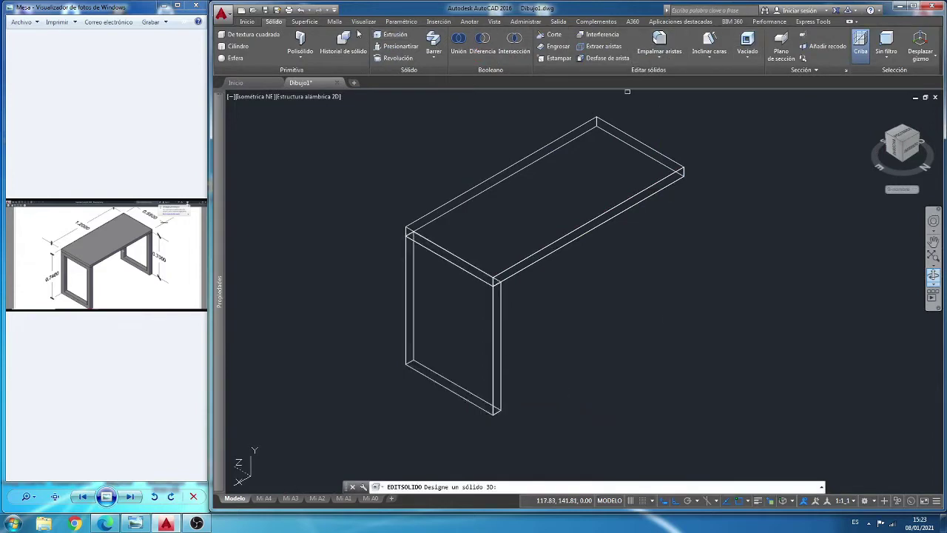
pyautogui.click(248, 22)
pyautogui.click(707, 39)
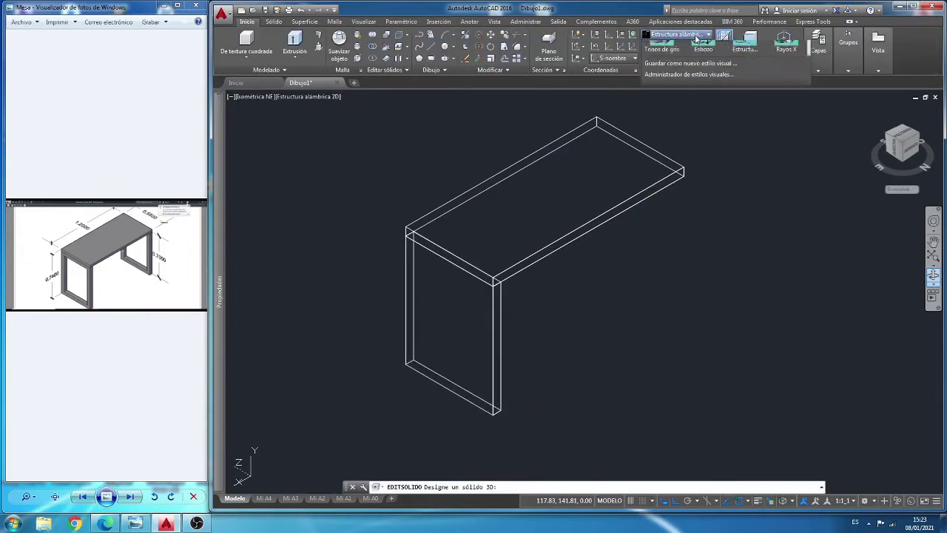
pyautogui.click(708, 47)
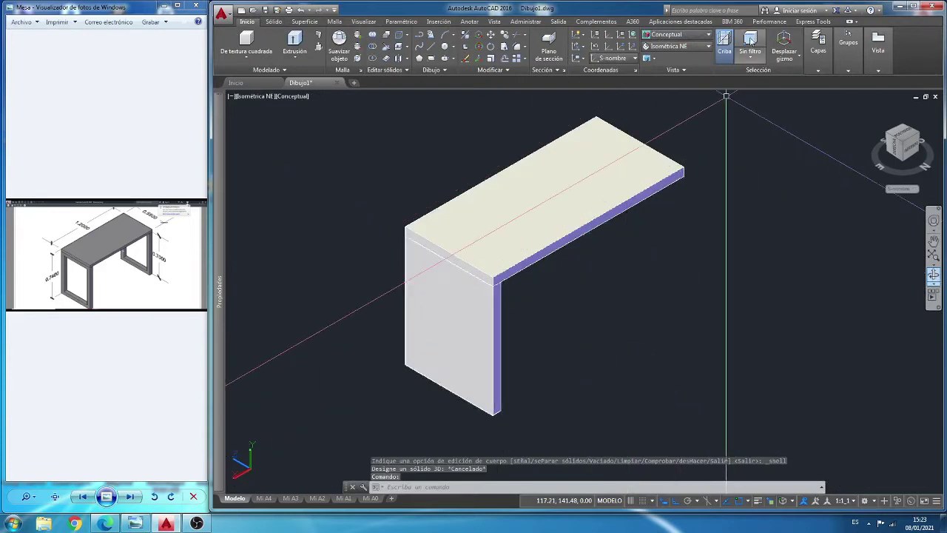
pyautogui.click(302, 22)
# Step: Start a shell edit and select the side panel solid
pyautogui.click(275, 22)
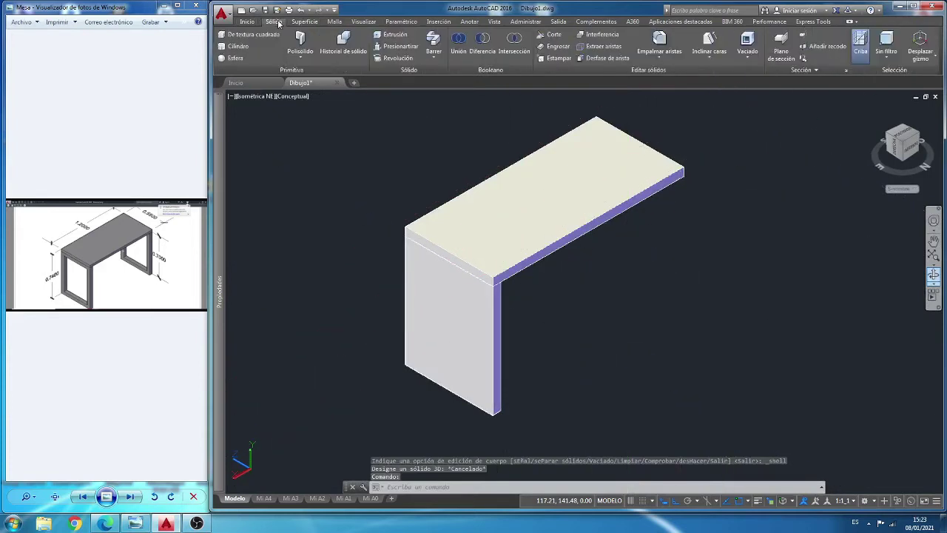
pyautogui.click(747, 41)
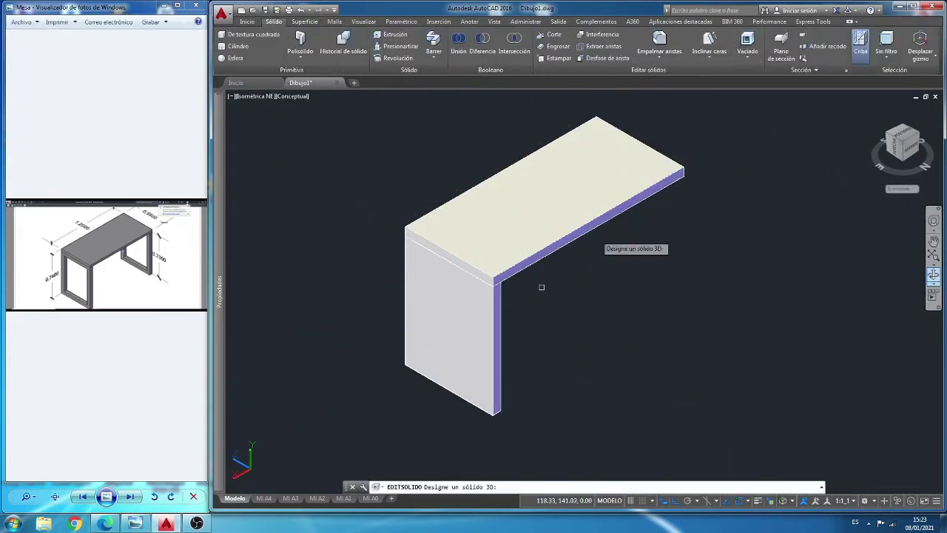
pyautogui.click(462, 328)
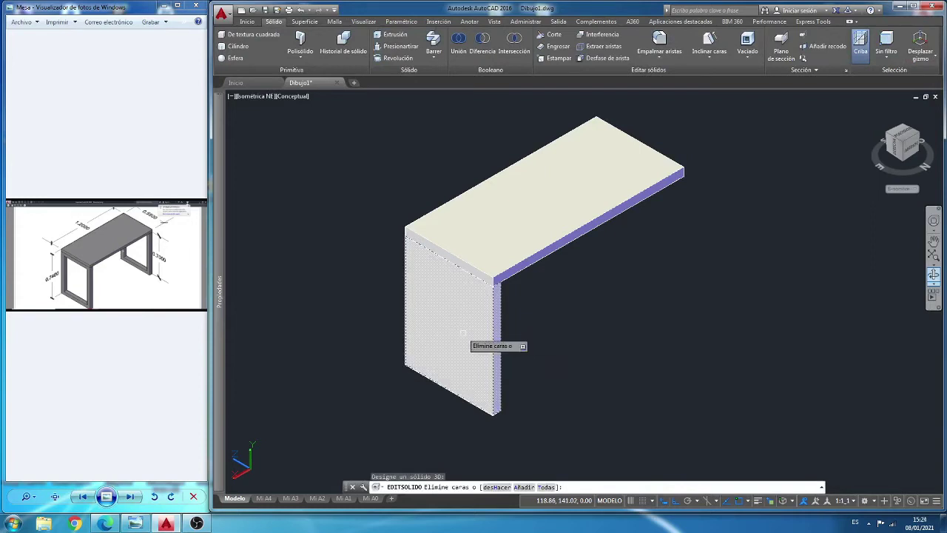
# Step: Remove the side panel's outer and inner faces and shell it with a 0.05 offset
pyautogui.click(463, 332)
pyautogui.click(933, 274)
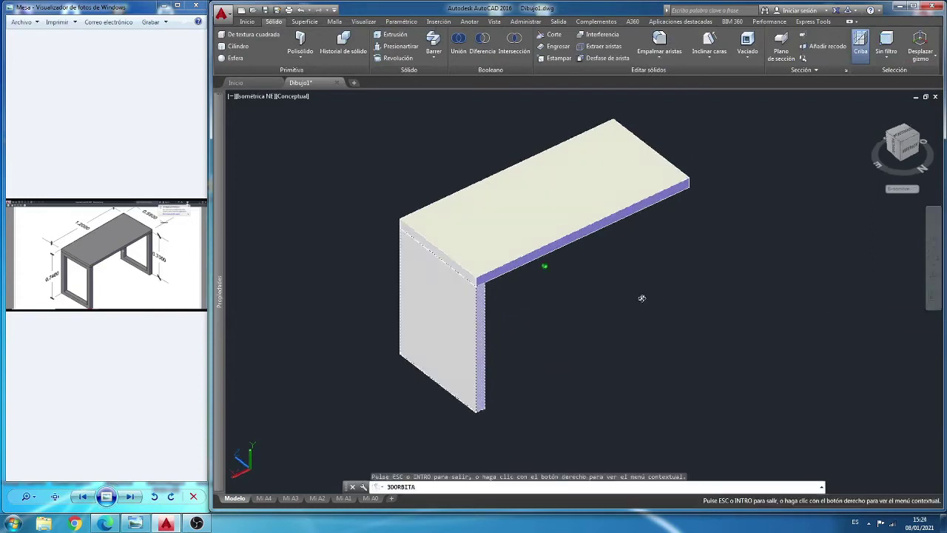
pyautogui.moveTo(643, 296); pyautogui.dragTo(528, 296)
pyautogui.rightClick(503, 287)
pyautogui.click(527, 293)
pyautogui.click(435, 267)
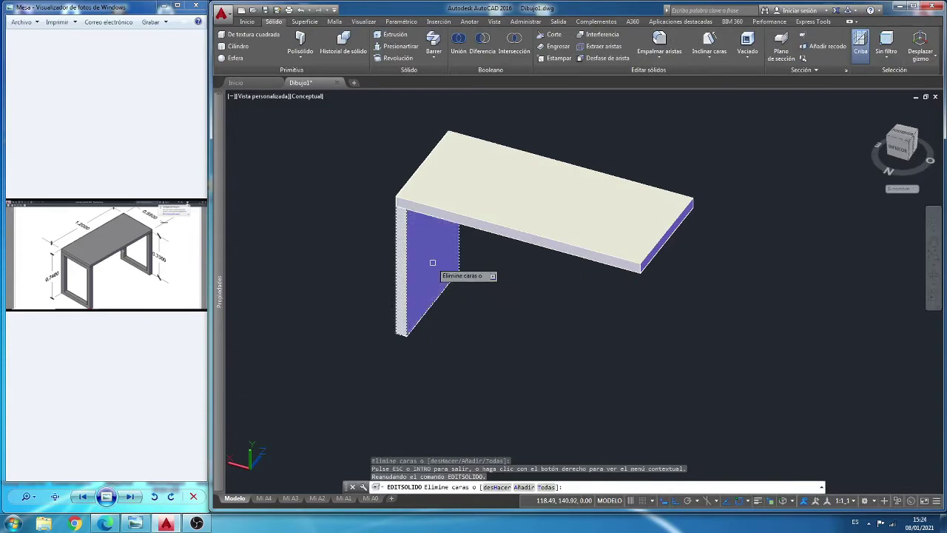
pyautogui.rightClick(503, 298)
pyautogui.click(526, 305)
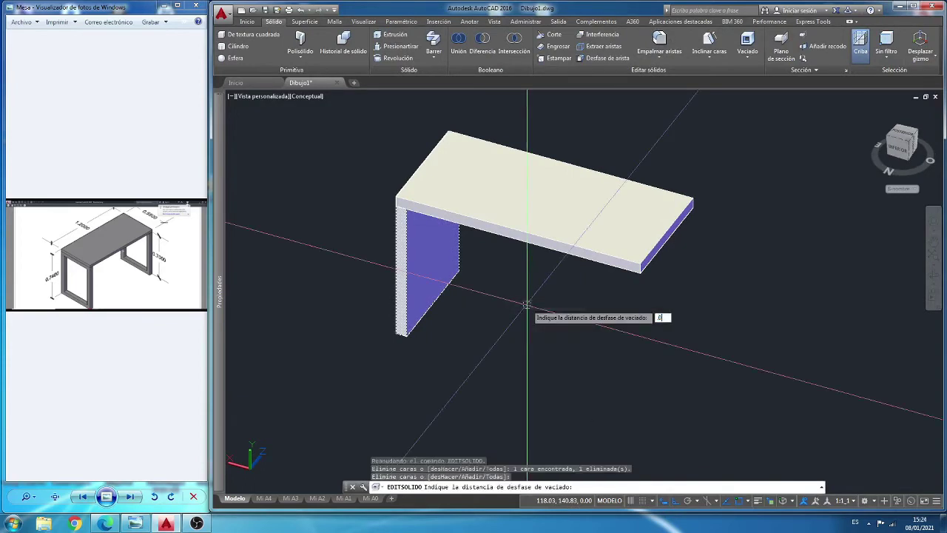
pyautogui.write('.05')
pyautogui.press('Return')
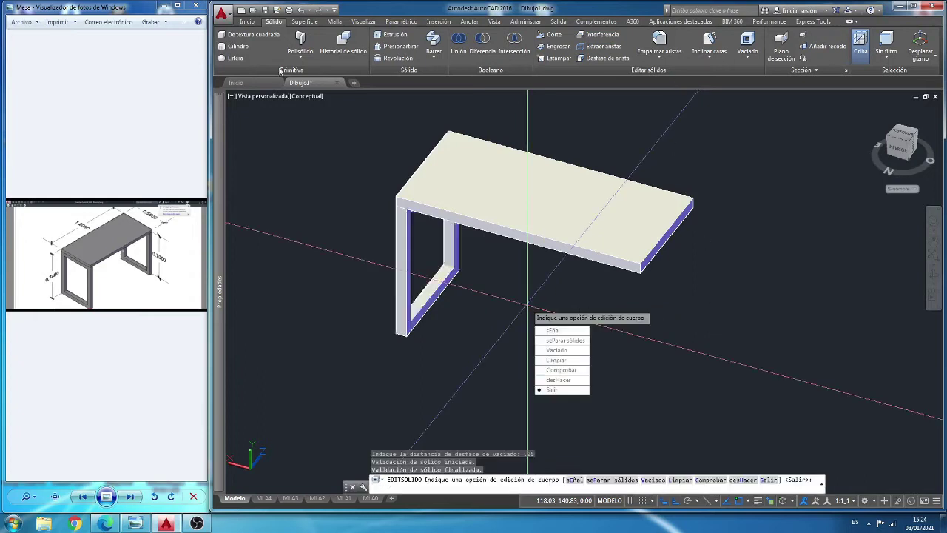
pyautogui.press('Escape')
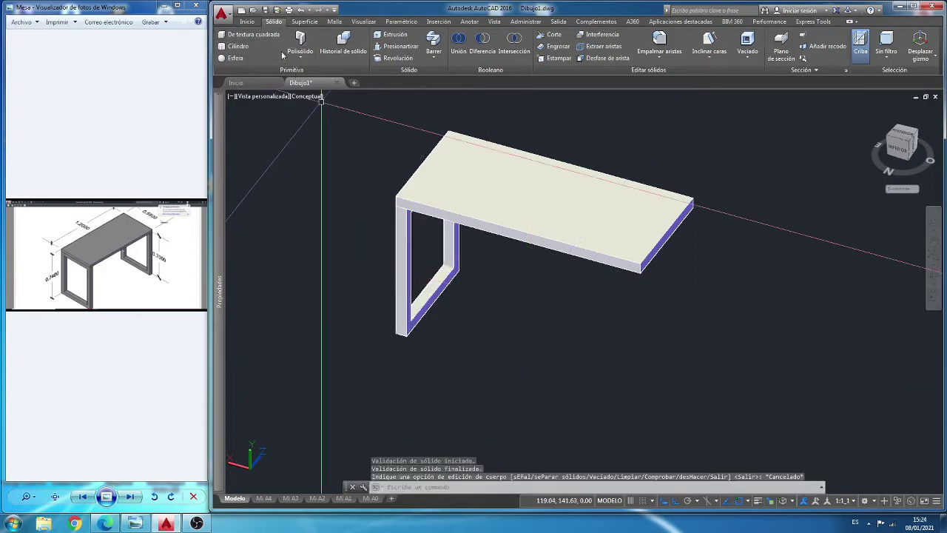
pyautogui.click(248, 22)
# Step: In NE isometric, copy the shelled 3D solid leg to the table's far corner and zoom extents
pyautogui.click(693, 48)
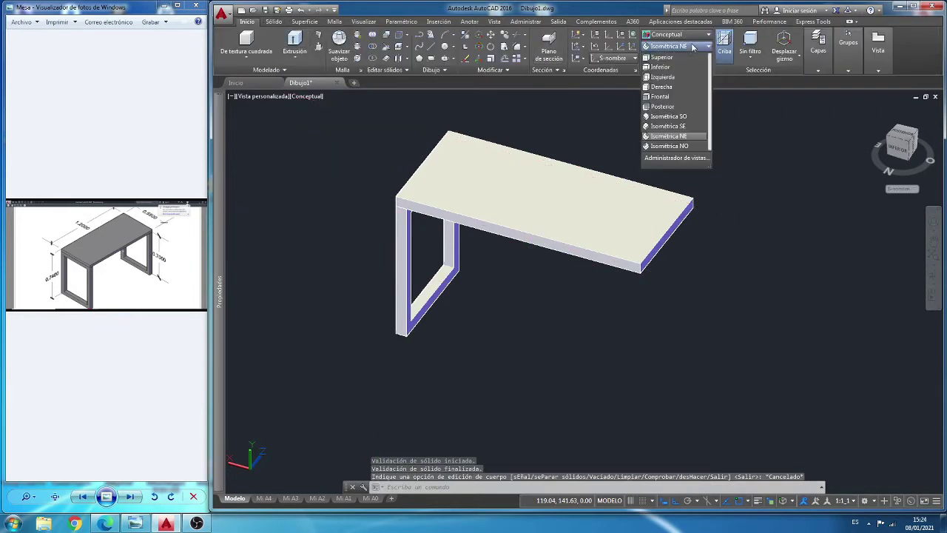
pyautogui.click(679, 136)
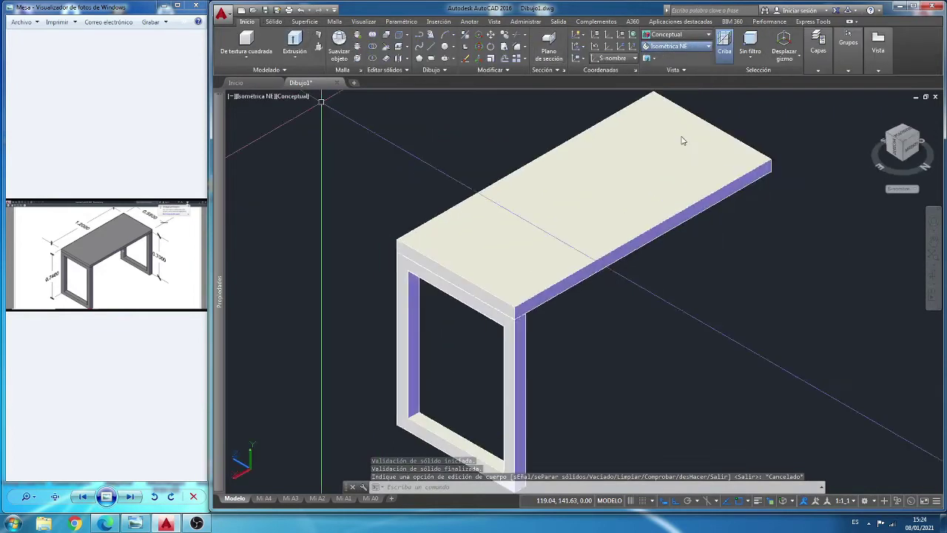
pyautogui.click(504, 36)
pyautogui.click(547, 297)
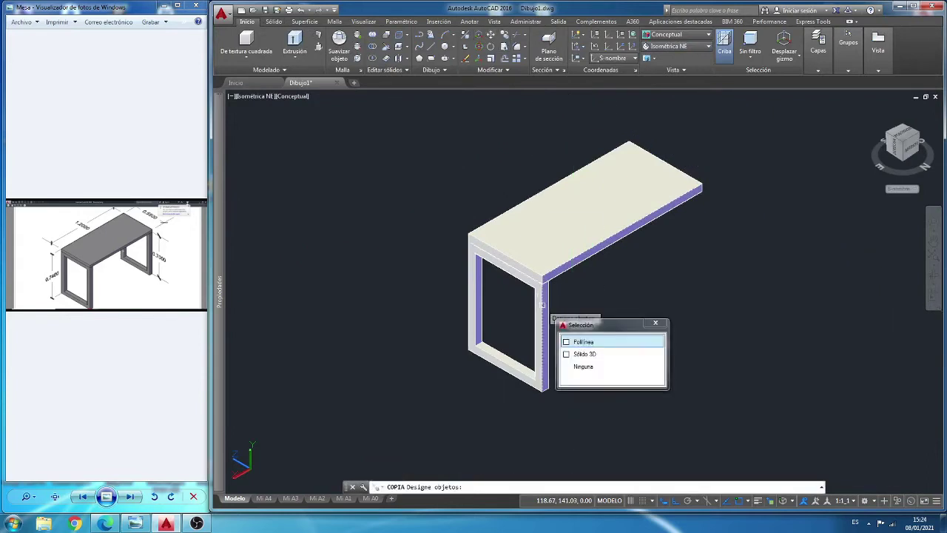
pyautogui.click(585, 353)
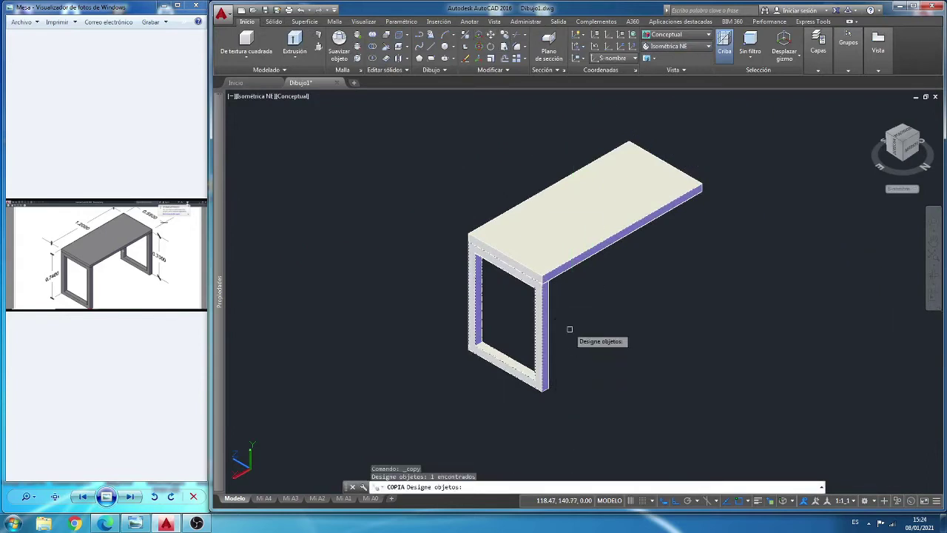
pyautogui.press('Return')
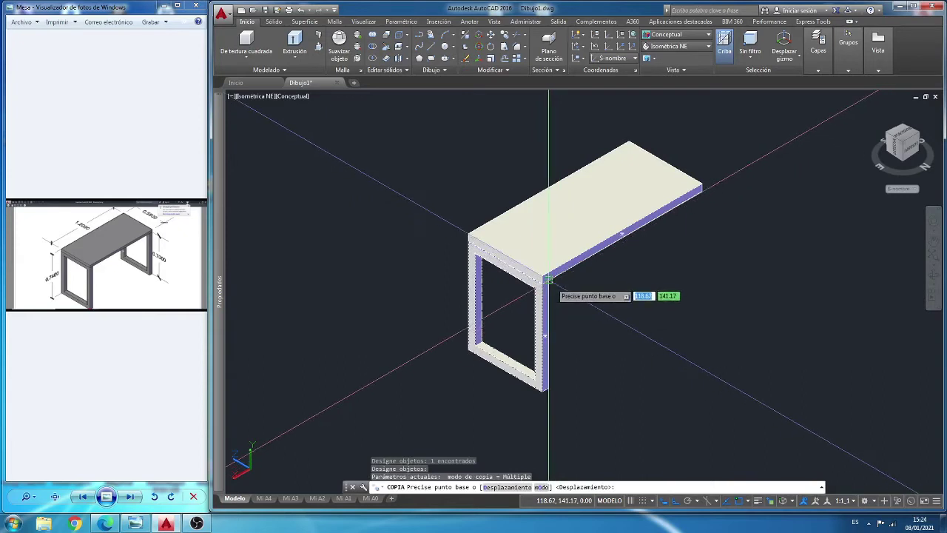
pyautogui.click(549, 278)
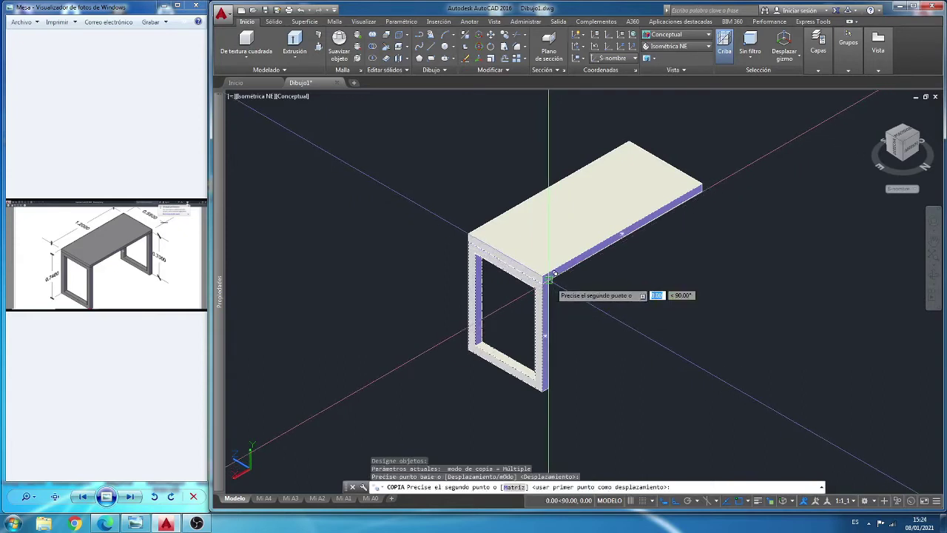
pyautogui.click(708, 184)
pyautogui.press('Escape')
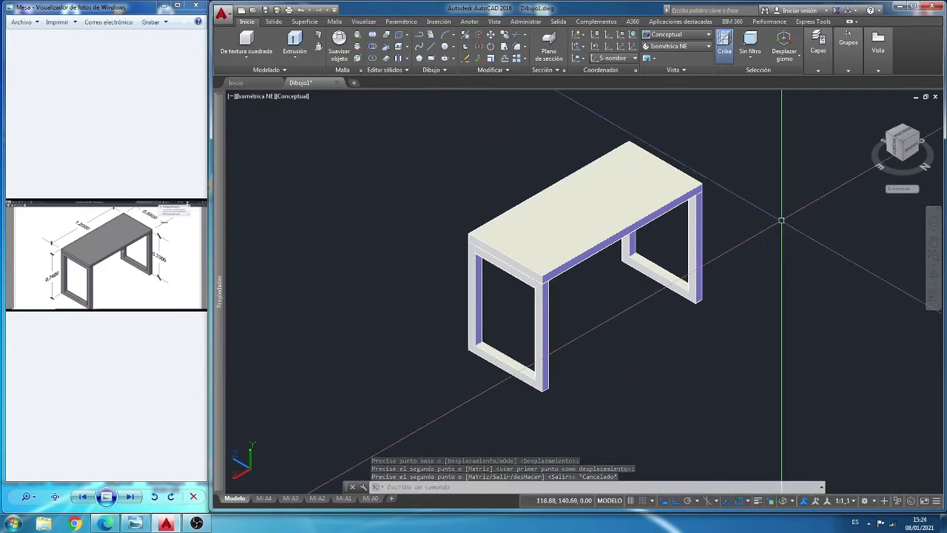
pyautogui.click(933, 255)
# Step: Switch to the top view and zoom out around the table
pyautogui.click(676, 46)
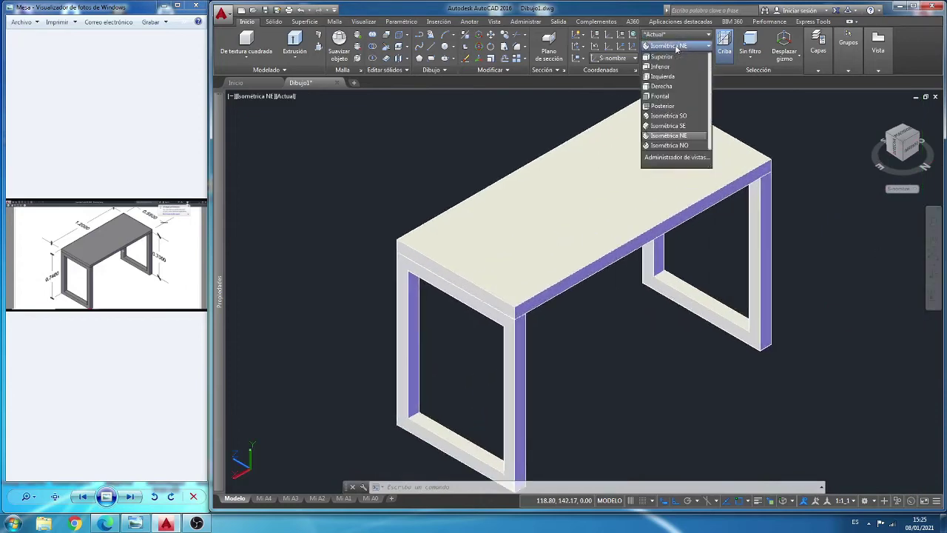
pyautogui.click(666, 57)
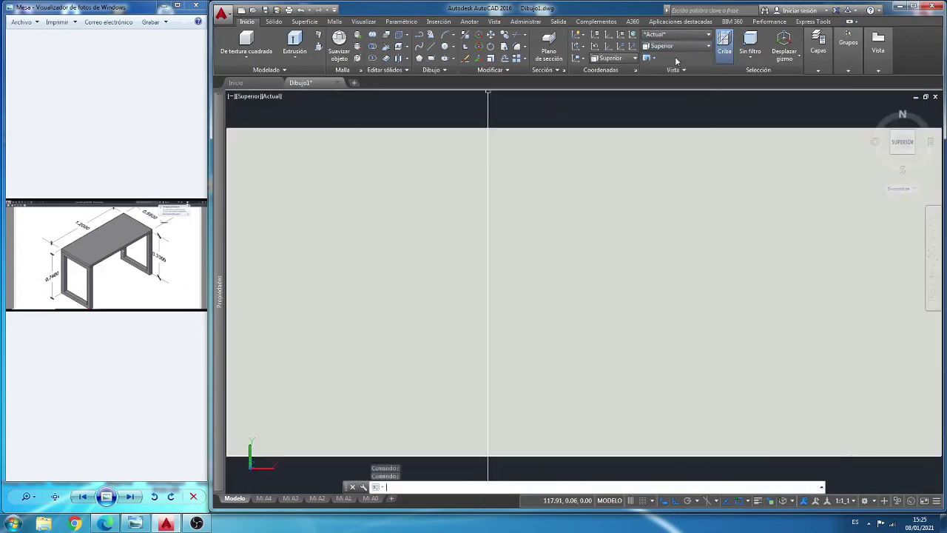
pyautogui.scroll(-2, 570, 202)
pyautogui.scroll(-2, 567, 229)
pyautogui.scroll(-2, 567, 218)
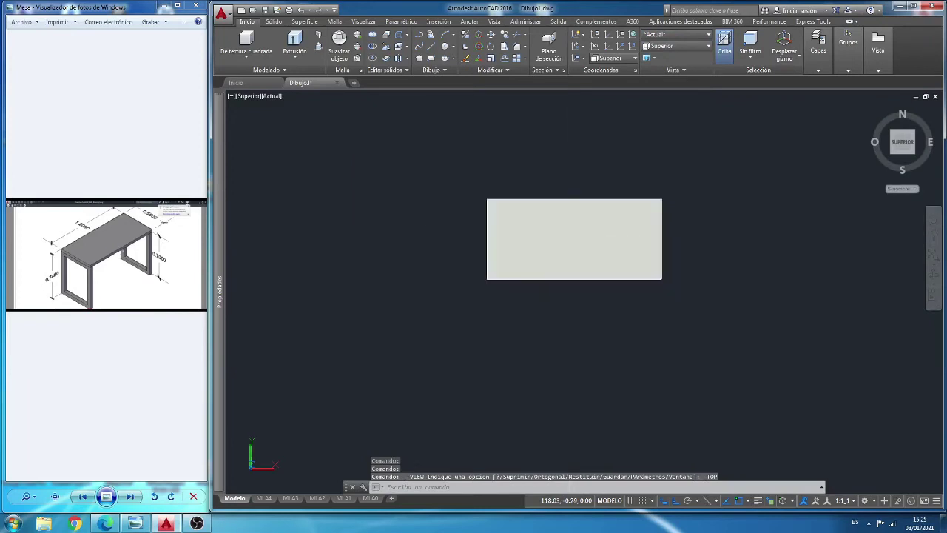
pyautogui.scroll(-2, 552, 364)
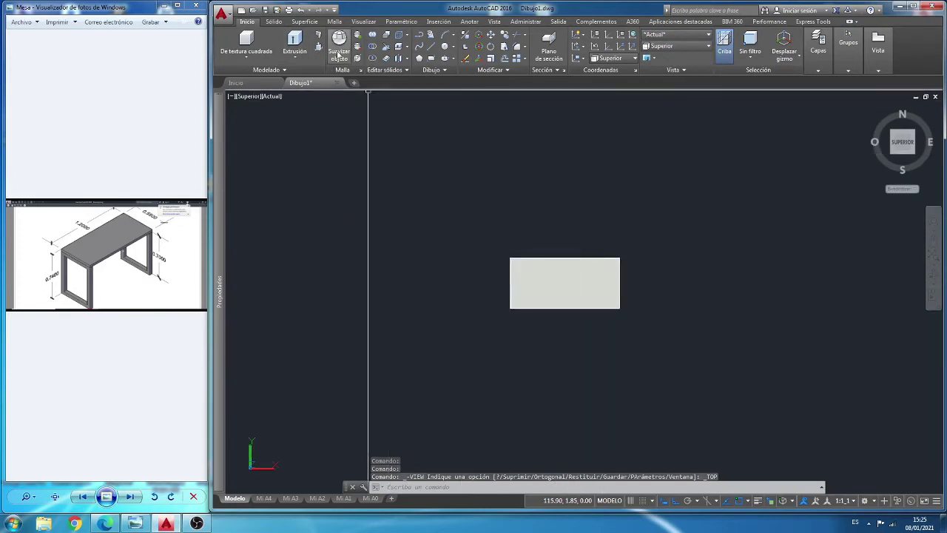
# Step: Create a planar floor surface with two corners enclosing the table
pyautogui.click(303, 22)
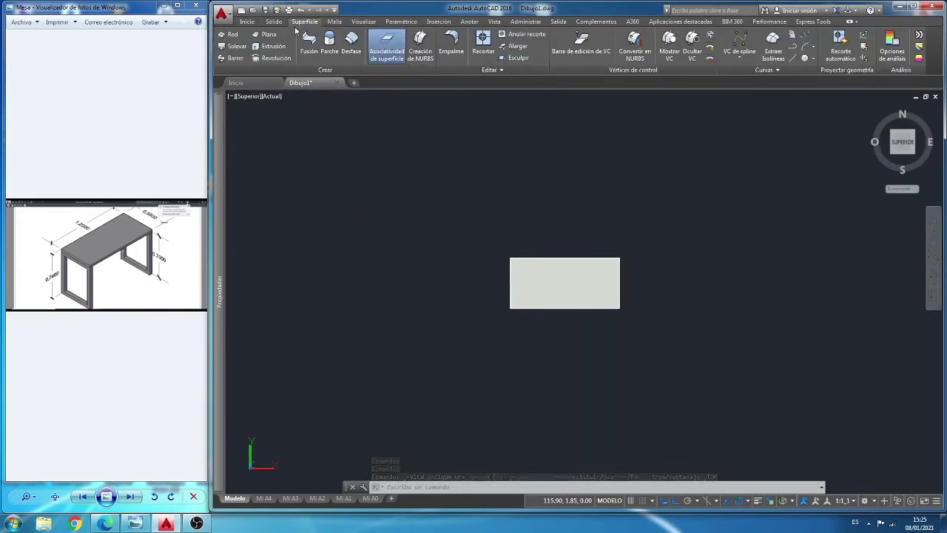
pyautogui.click(270, 36)
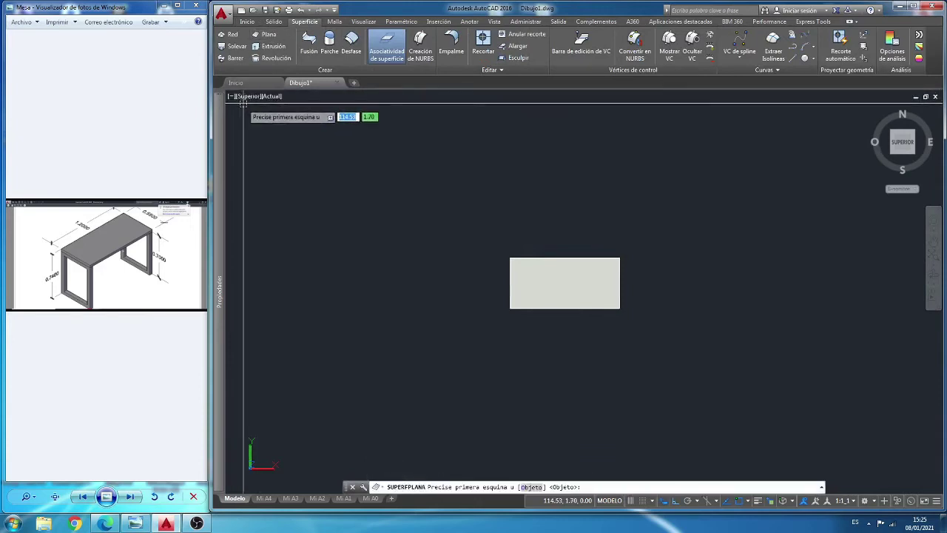
pyautogui.click(244, 103)
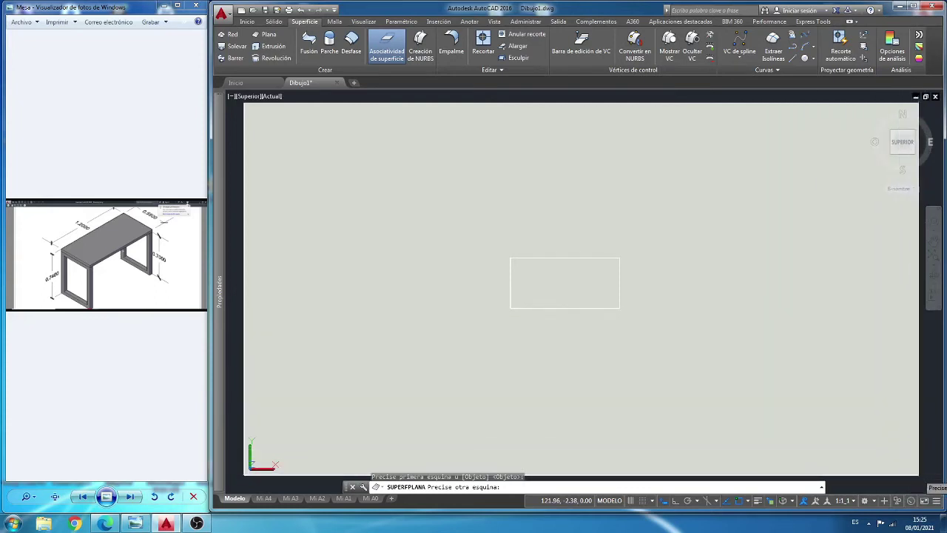
pyautogui.click(915, 472)
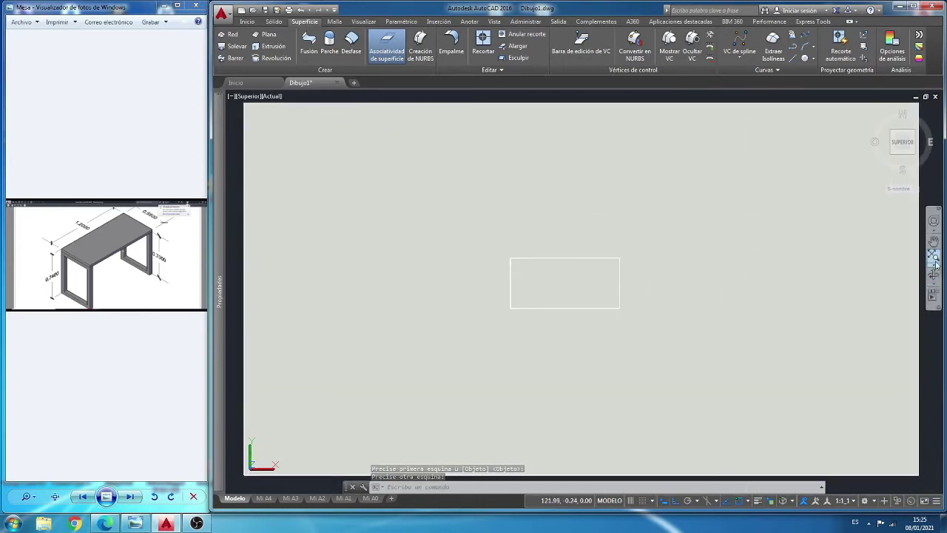
pyautogui.click(249, 21)
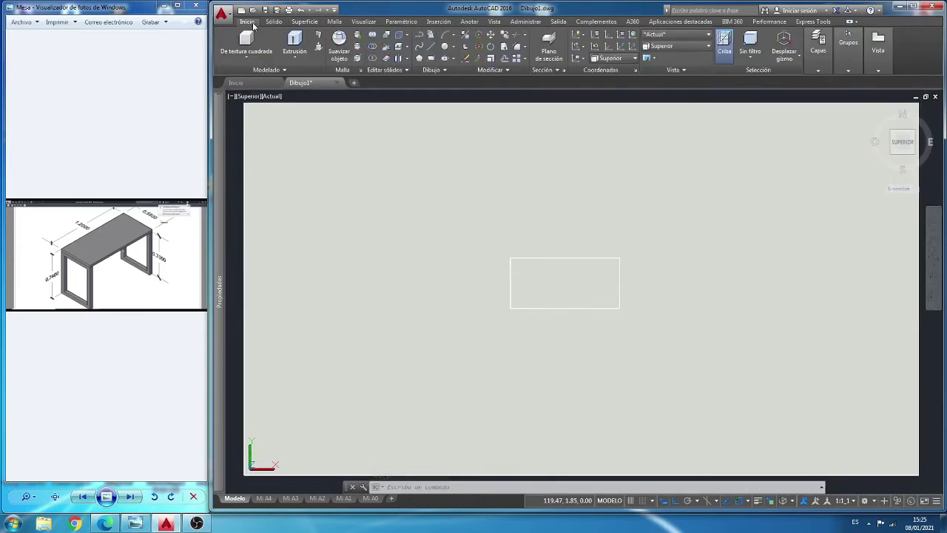
# Step: In NE isometric, window-select the five table objects and set a move base point
pyautogui.click(687, 45)
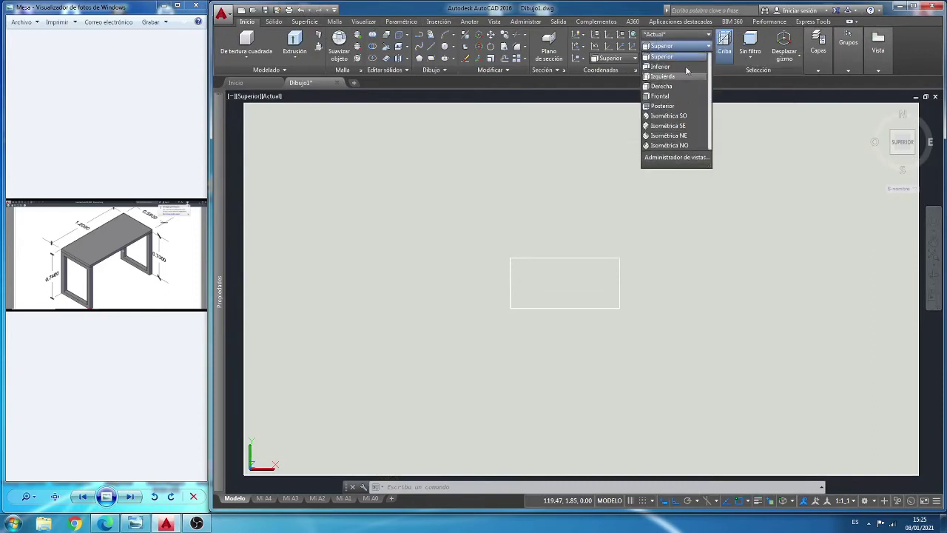
pyautogui.click(688, 137)
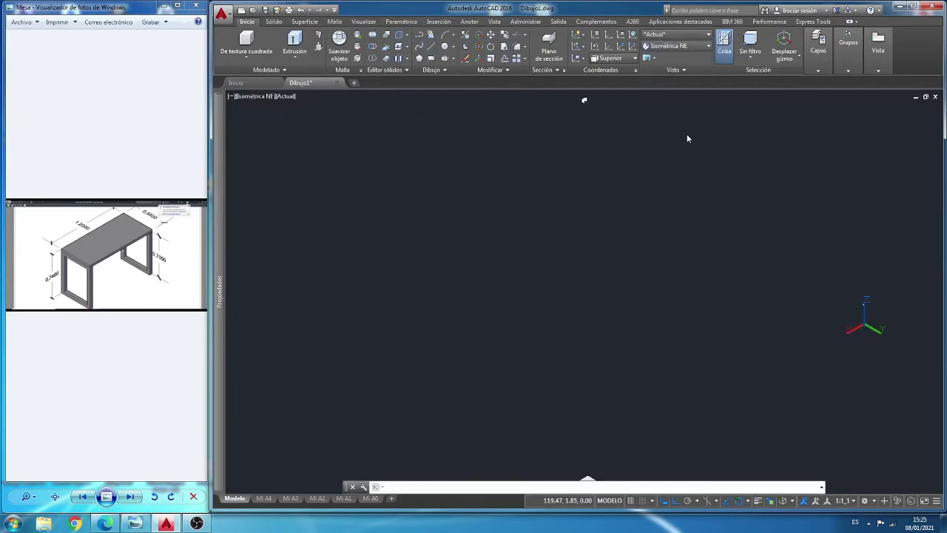
pyautogui.click(490, 34)
pyautogui.click(602, 100)
pyautogui.click(583, 119)
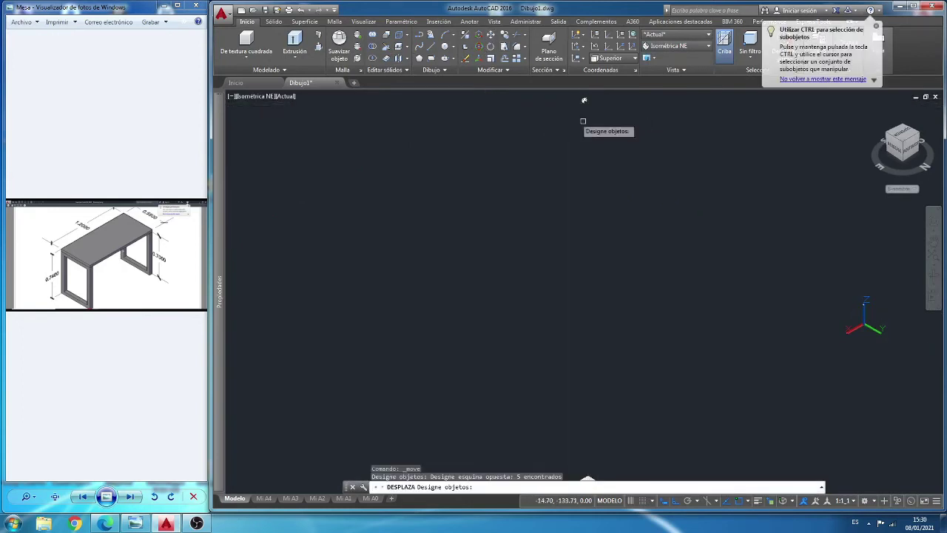
pyautogui.press('Return')
pyautogui.click(601, 127)
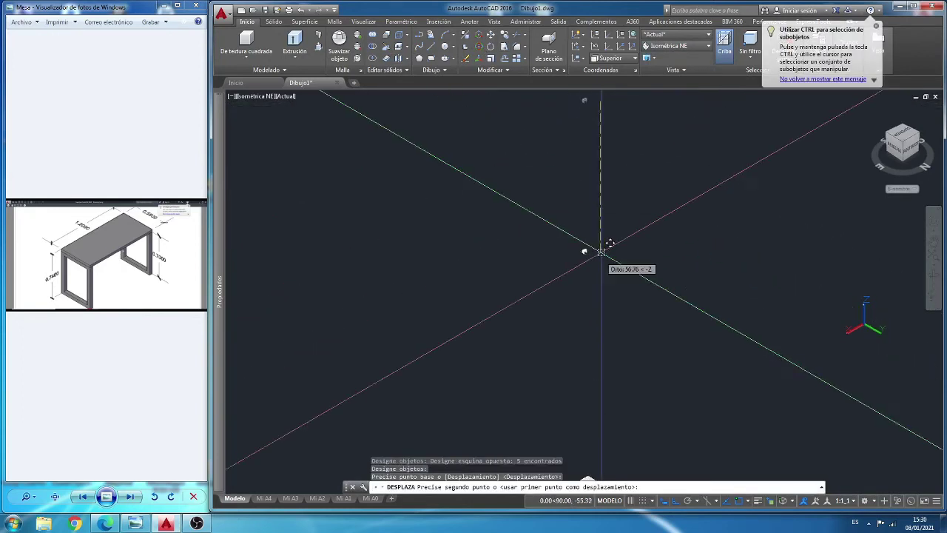
# Step: Drop the table at the floor plane's centre and zoom in close
pyautogui.scroll(-5, 599, 307)
pyautogui.scroll(2, 603, 307)
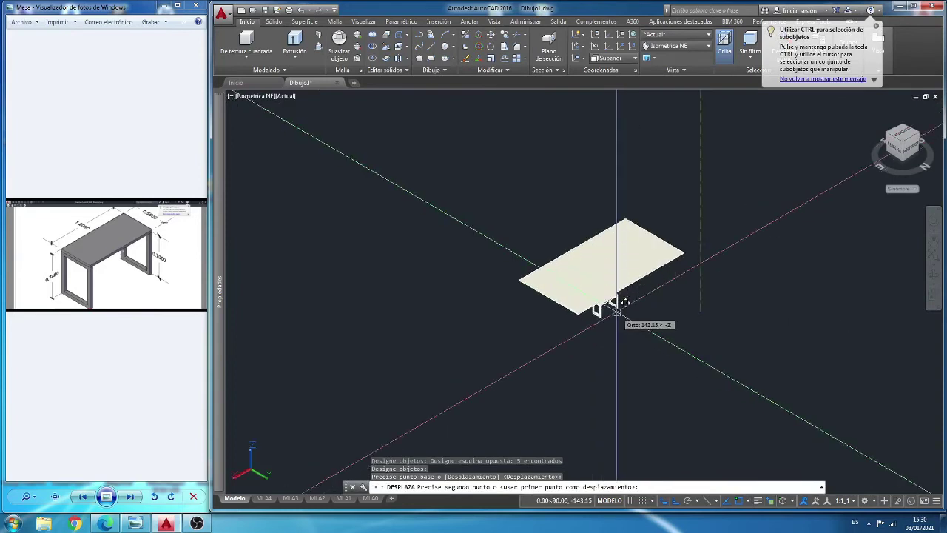
pyautogui.scroll(2, 614, 304)
pyautogui.scroll(2, 625, 267)
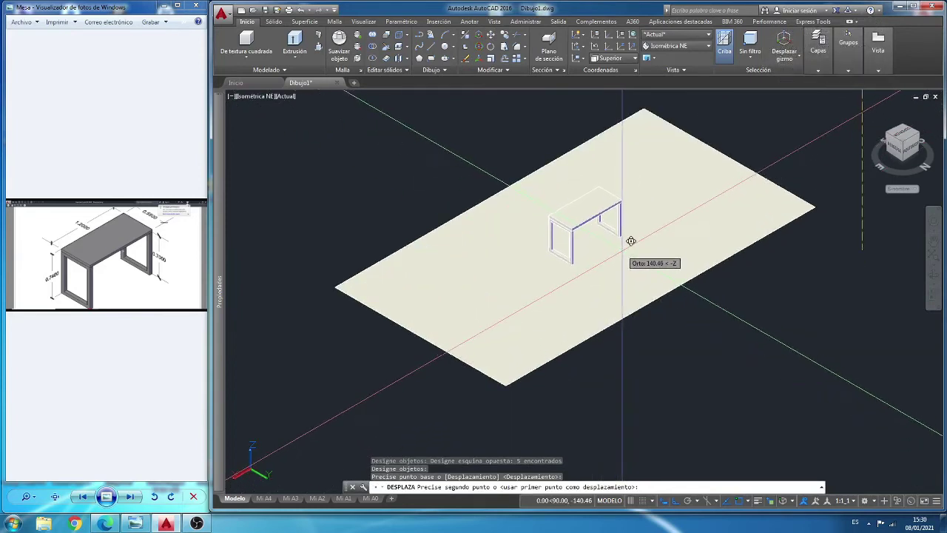
pyautogui.click(631, 242)
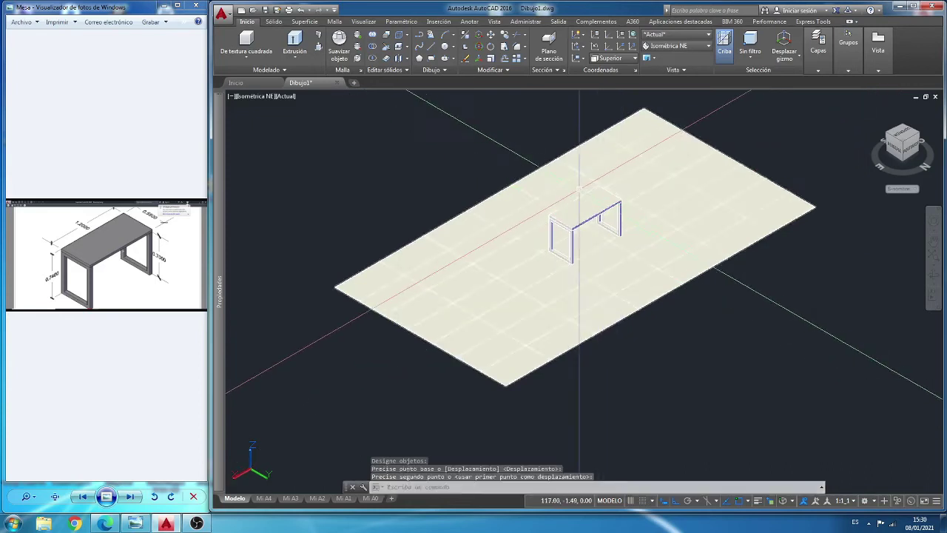
pyautogui.scroll(2, 603, 194)
pyautogui.scroll(2, 607, 200)
pyautogui.scroll(1, 609, 206)
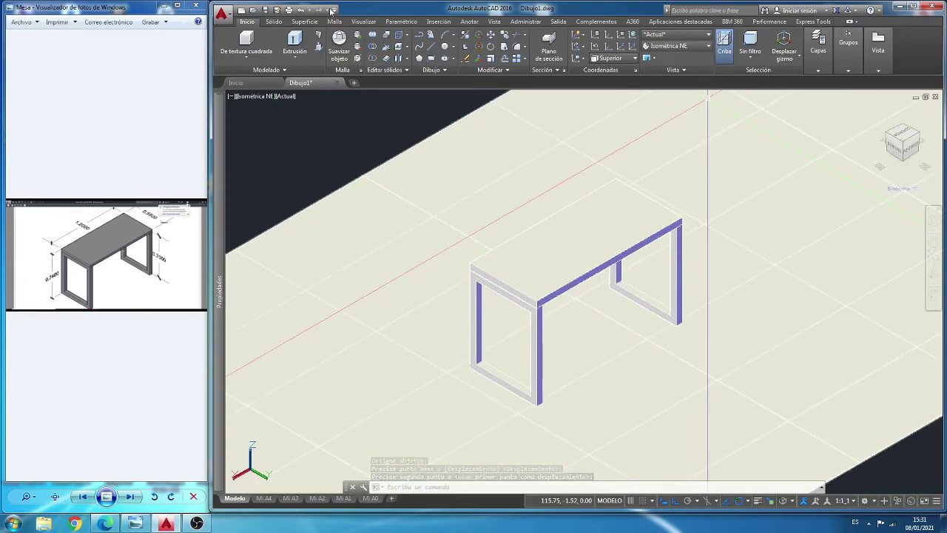
# Step: Switch the render environment on and choose a Degradado (gradient) grey background
pyautogui.click(363, 20)
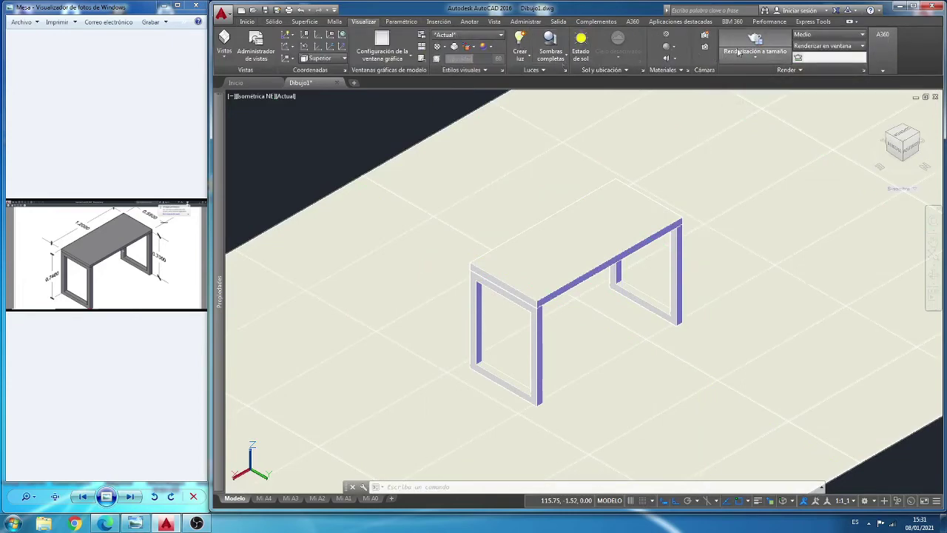
pyautogui.click(801, 71)
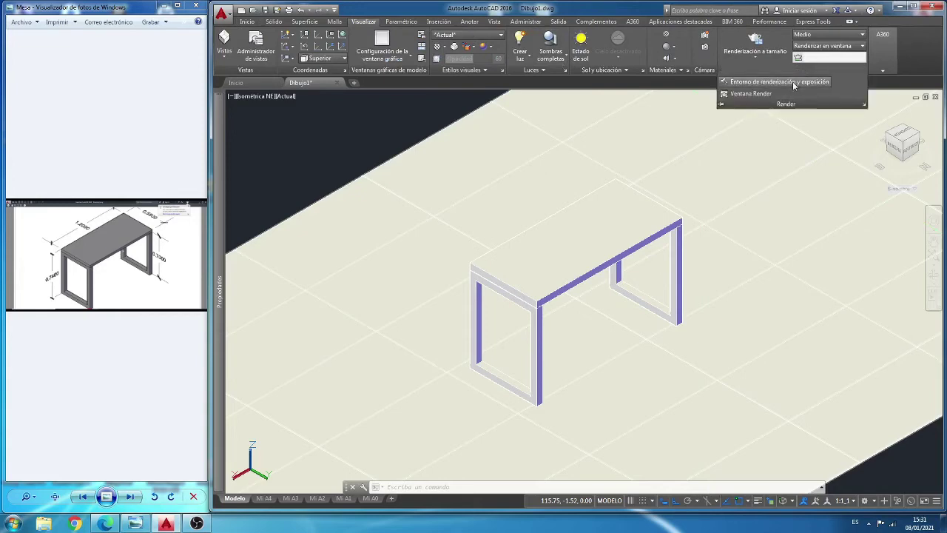
pyautogui.click(779, 81)
pyautogui.click(131, 149)
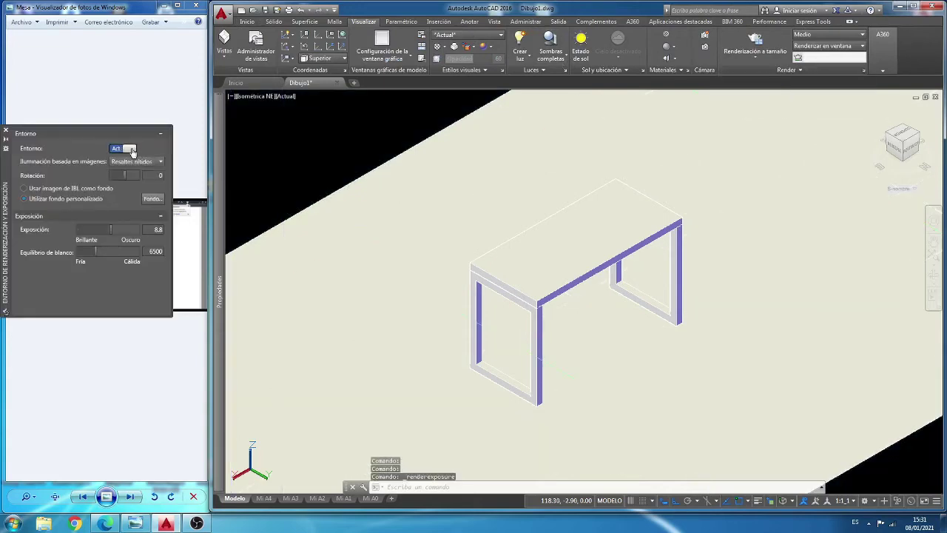
pyautogui.click(152, 199)
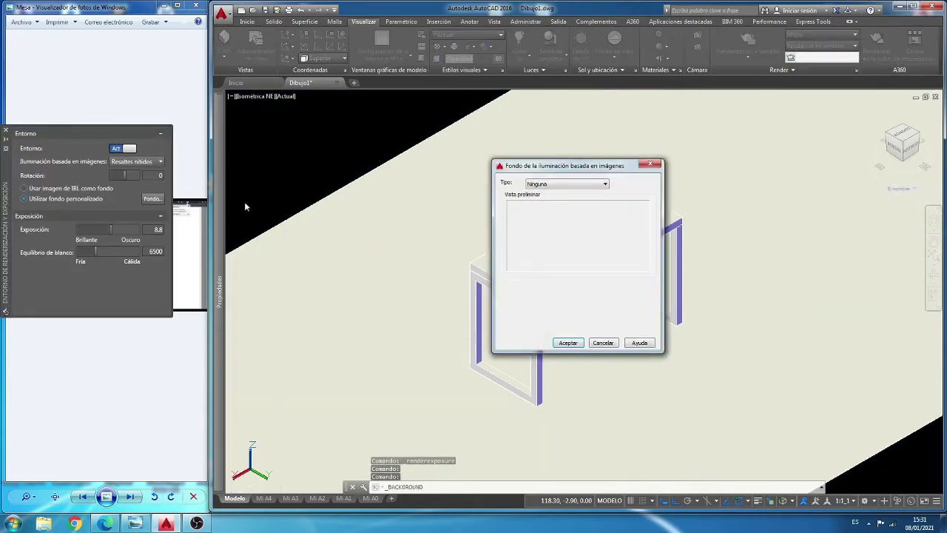
pyautogui.click(567, 184)
pyautogui.click(571, 205)
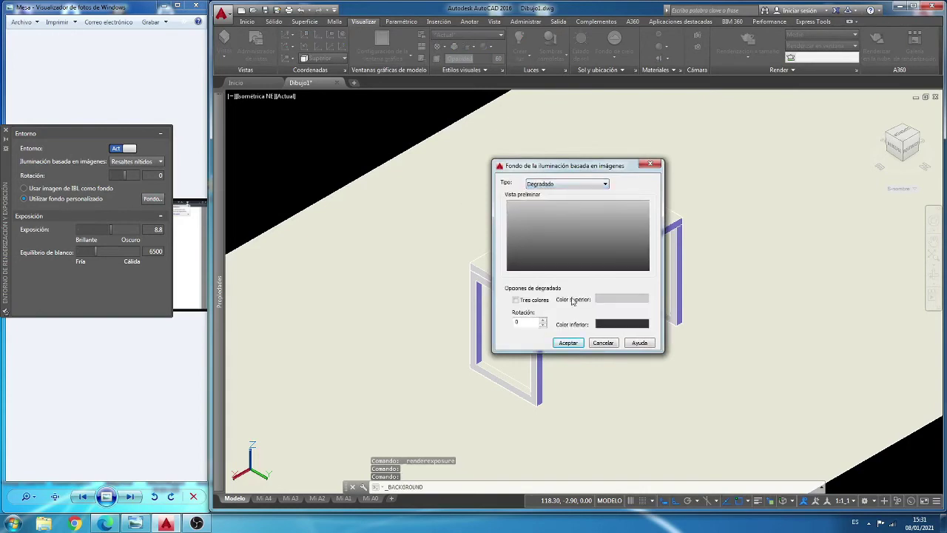
pyautogui.click(567, 343)
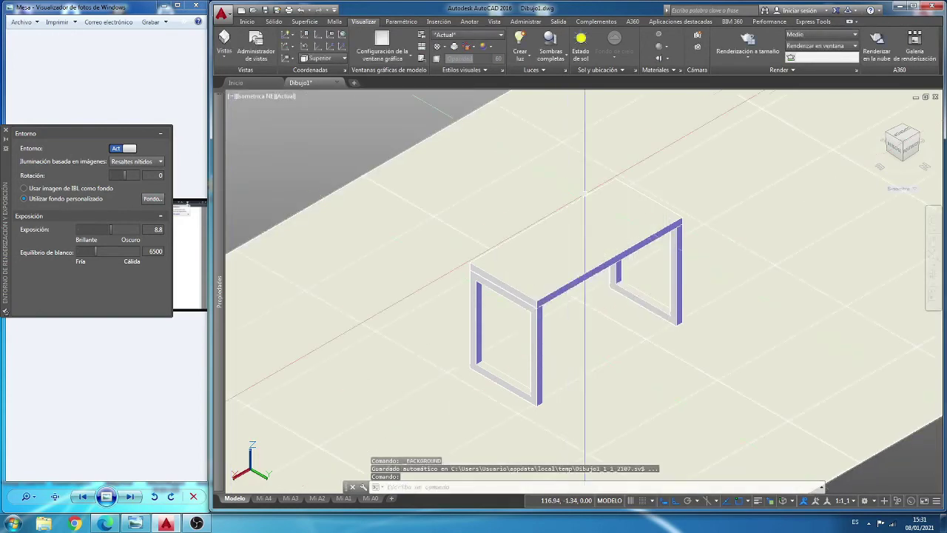
pyautogui.click(249, 22)
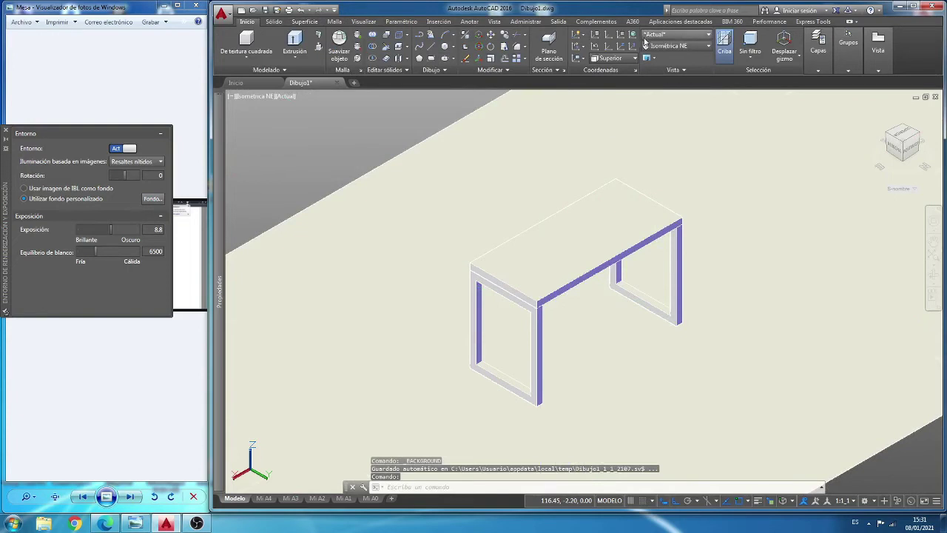
pyautogui.click(363, 21)
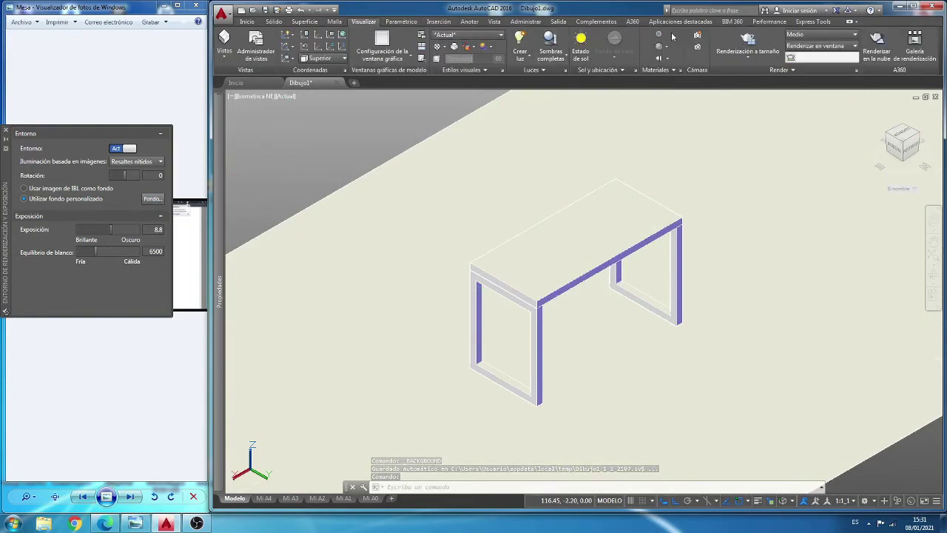
# Step: Shade the model in the Realistic visual style and bring up the Visualize tools
pyautogui.click(247, 22)
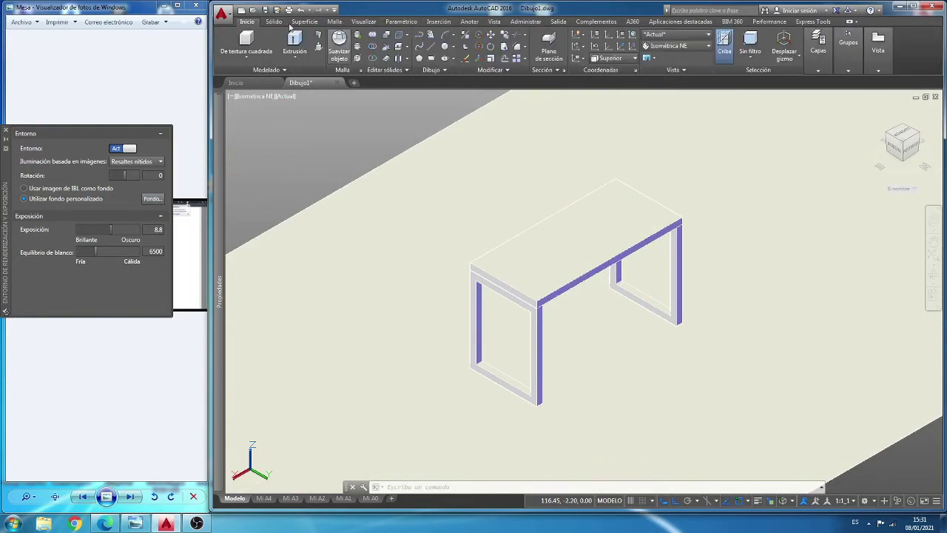
pyautogui.click(652, 37)
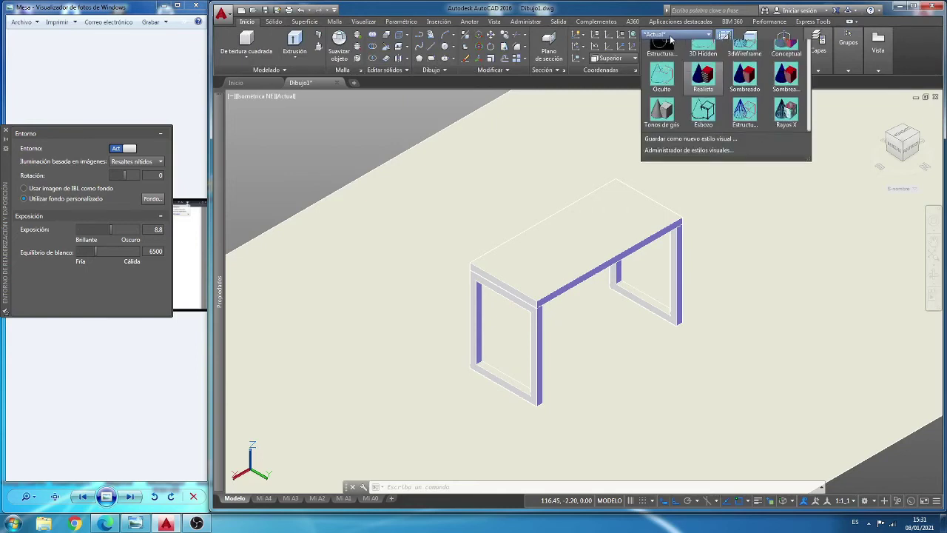
pyautogui.click(705, 93)
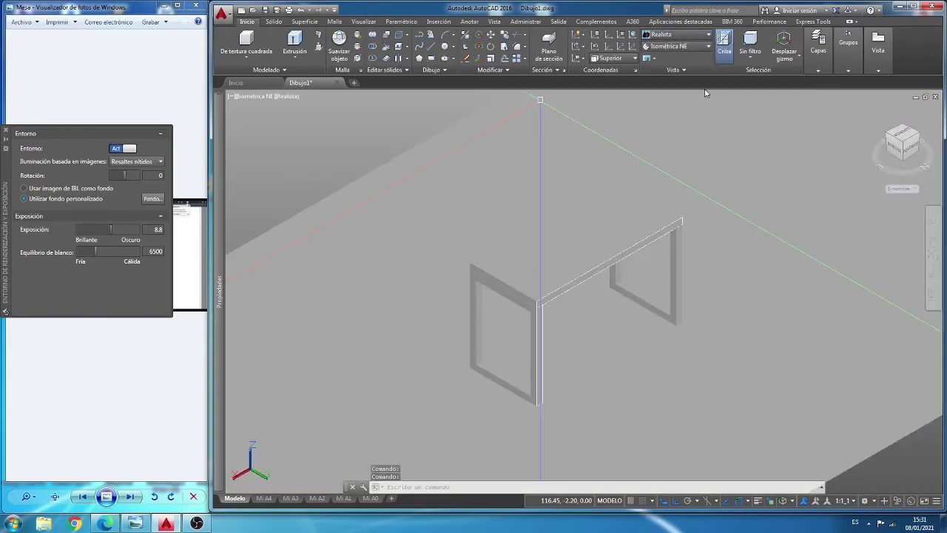
pyautogui.click(365, 22)
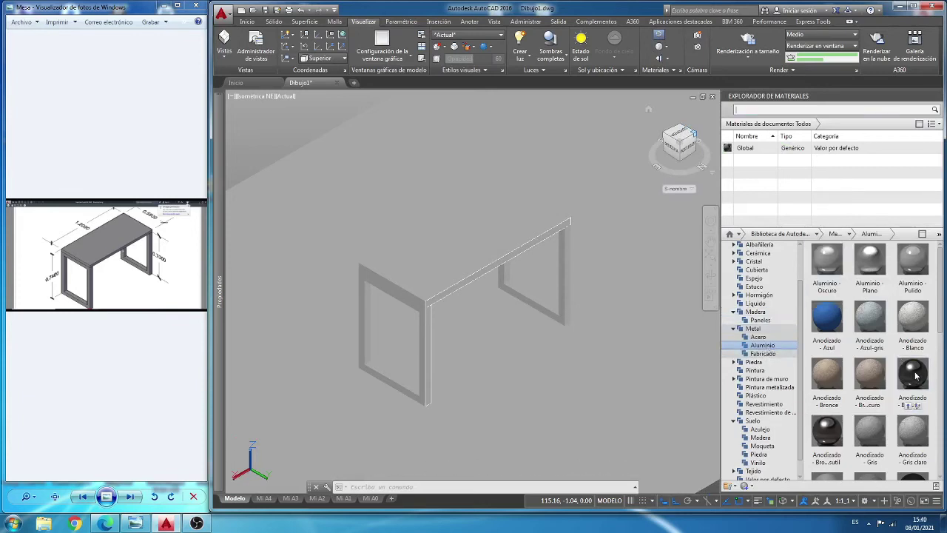
# Step: Apply dark anodized aluminium to both leg frames, grey marble to the floor, birch to the tabletop
pyautogui.moveTo(429, 344); pyautogui.dragTo(429, 346)
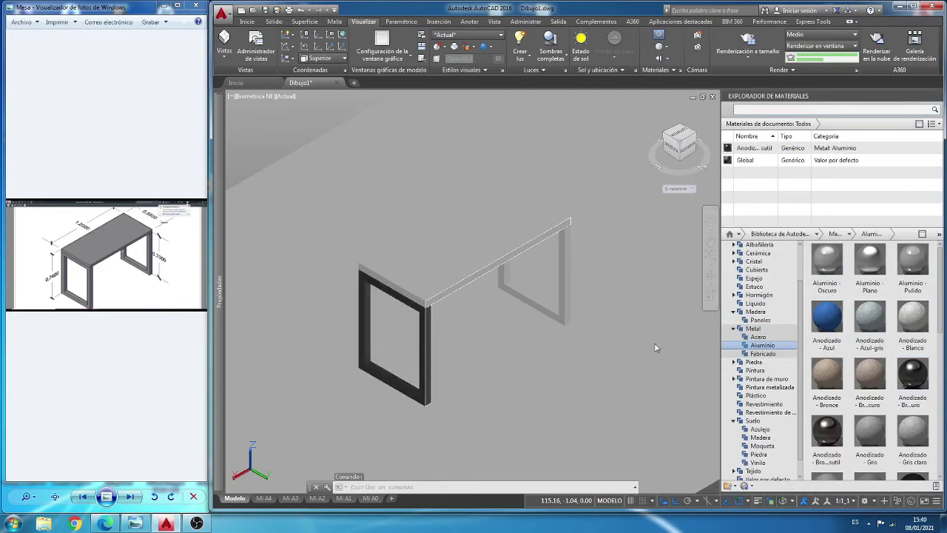
pyautogui.moveTo(913, 374)
pyautogui.mouseDown()
pyautogui.moveTo(593, 296)
pyautogui.moveTo(568, 278)
pyautogui.mouseUp()
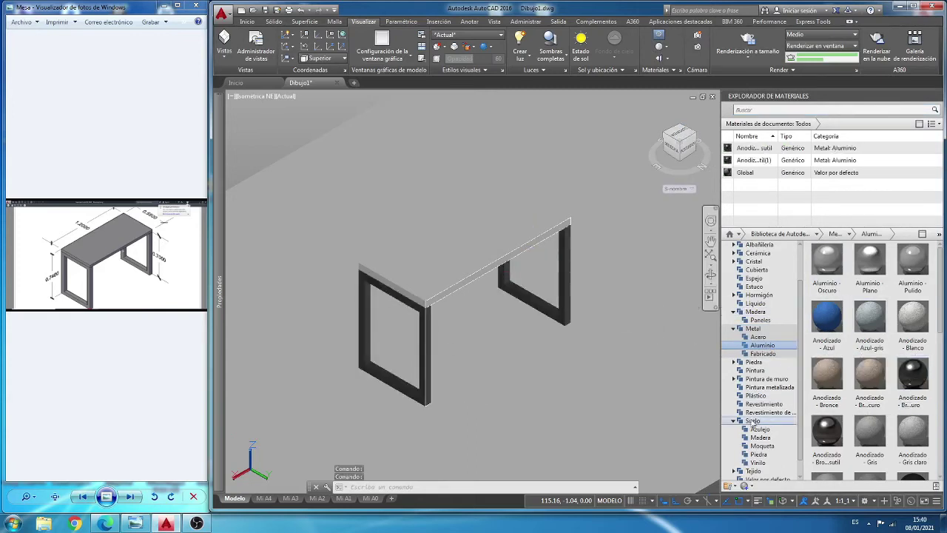
pyautogui.click(759, 454)
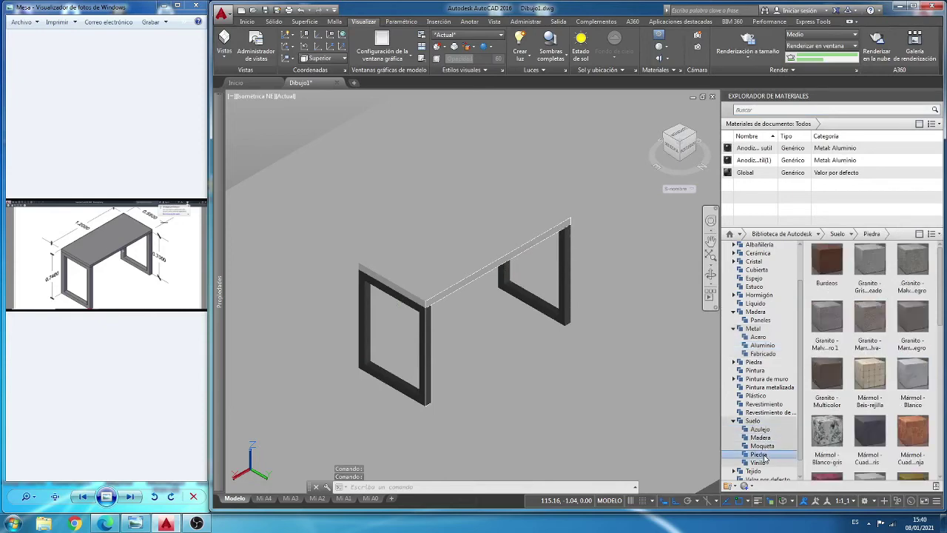
pyautogui.moveTo(826, 430); pyautogui.dragTo(637, 428)
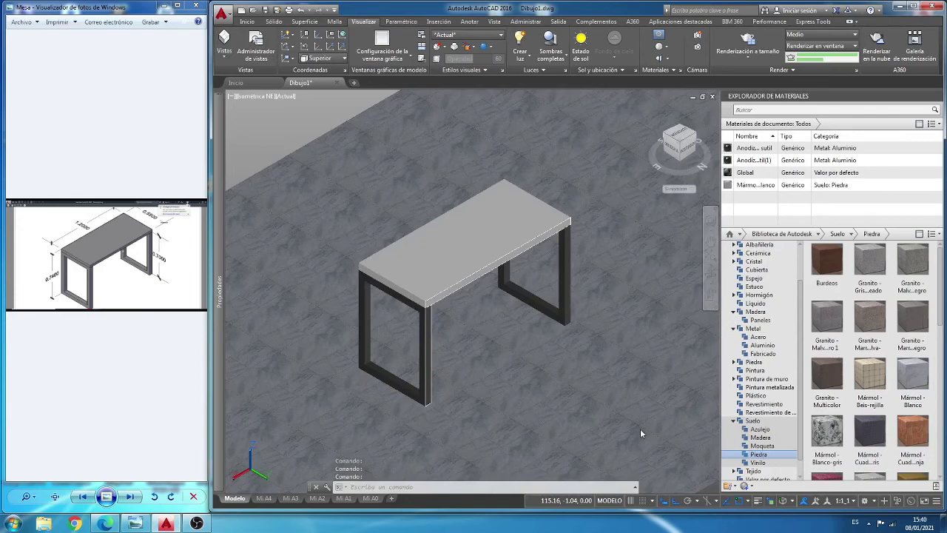
pyautogui.click(756, 311)
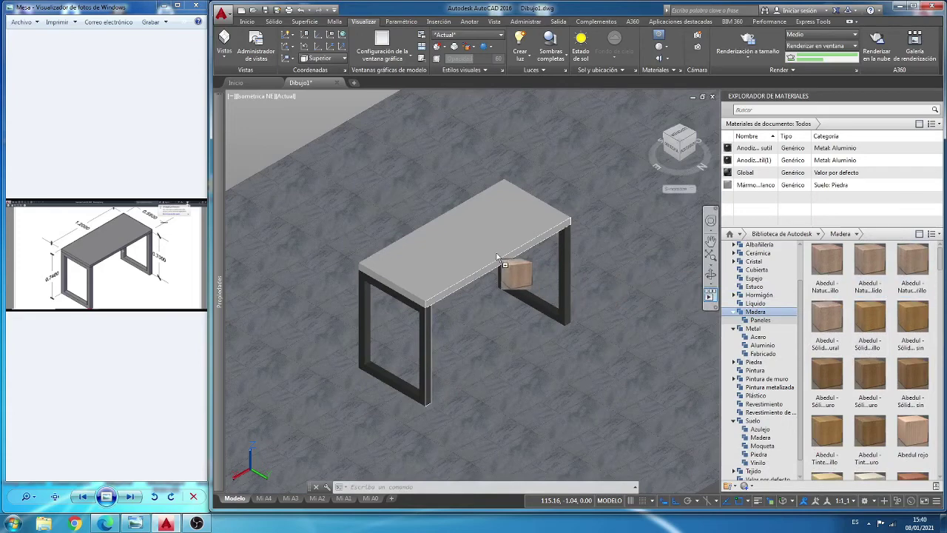
pyautogui.moveTo(916, 263); pyautogui.dragTo(507, 259)
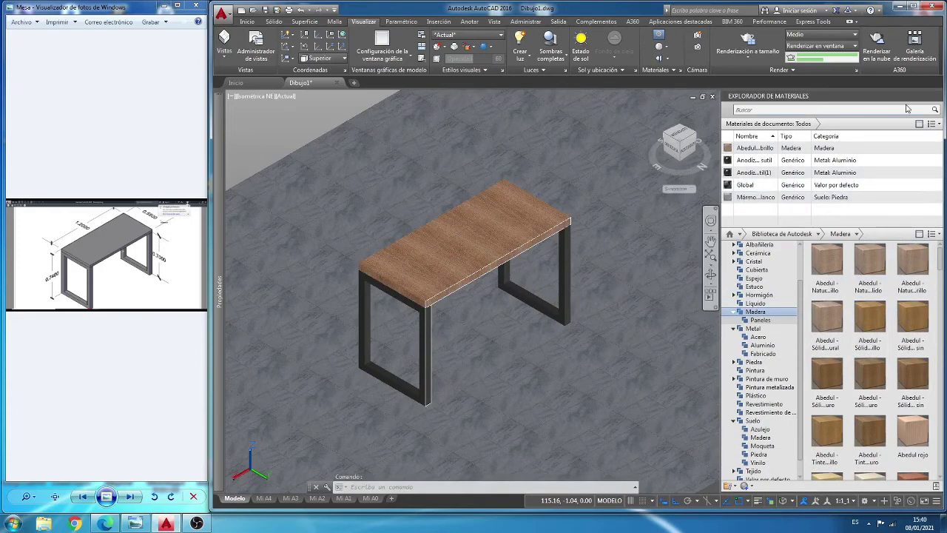
# Step: Close the Materials Browser and the extra palette, cancelling any pending command
pyautogui.click(936, 96)
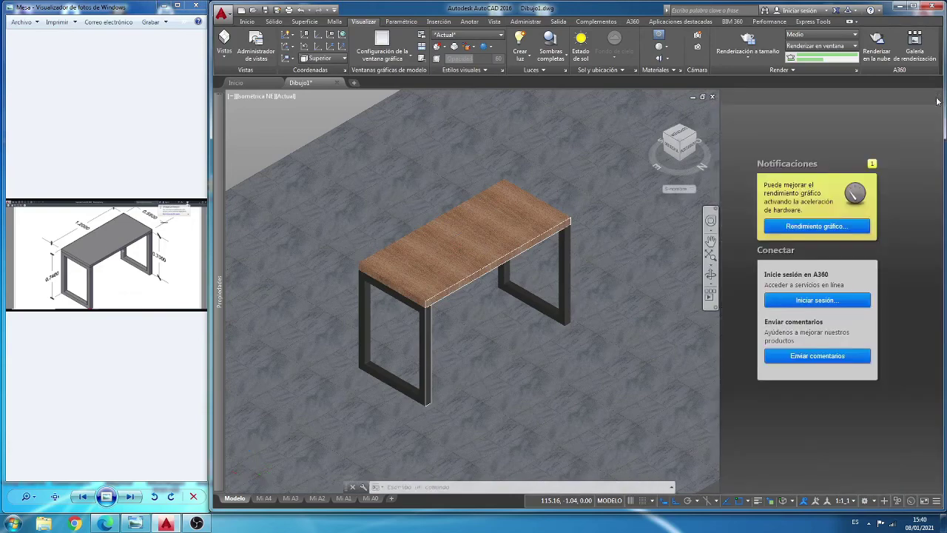
pyautogui.click(937, 97)
pyautogui.press('Escape')
pyautogui.press('Escape')
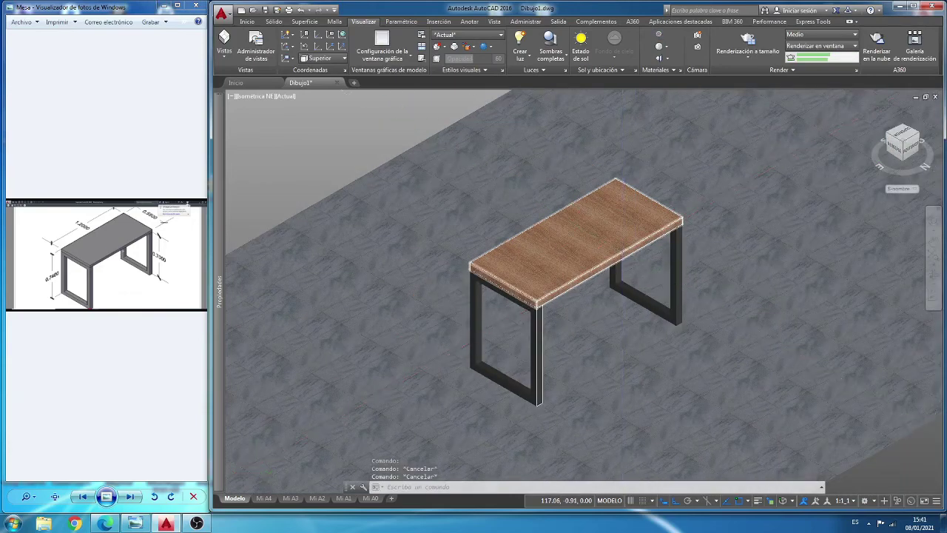
# Step: Zoom and pan so the textured table fills the view
pyautogui.scroll(2, 629, 245)
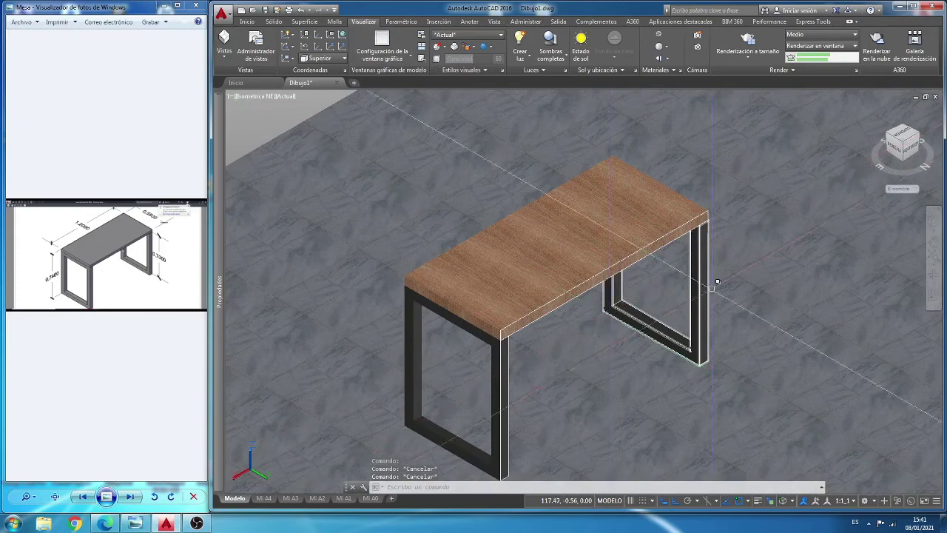
pyautogui.click(933, 242)
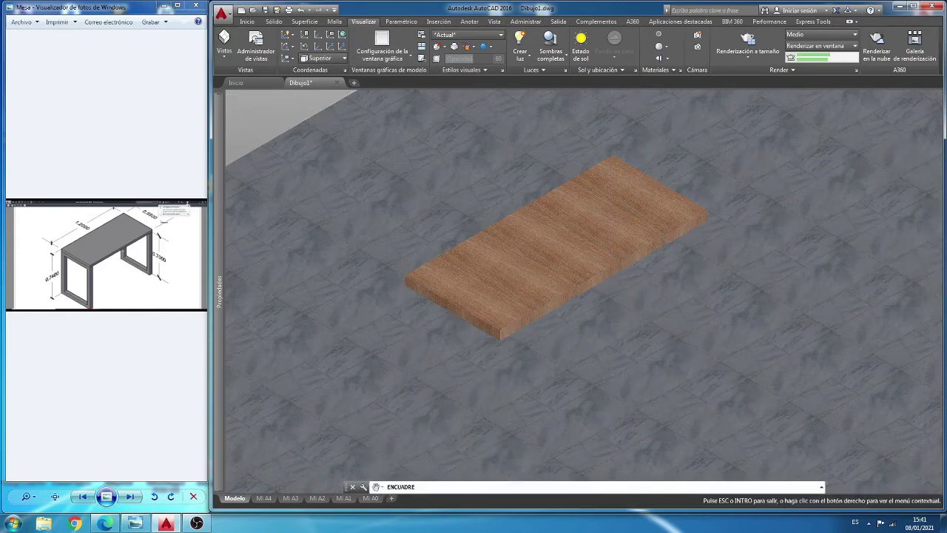
pyautogui.moveTo(745, 293); pyautogui.dragTo(774, 268)
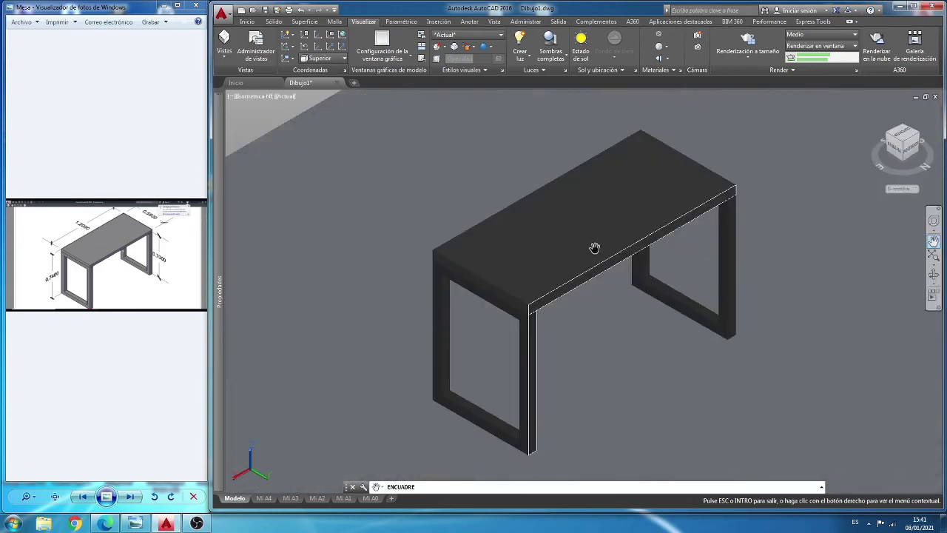
pyautogui.scroll(1, 595, 248)
pyautogui.scroll(1, 597, 281)
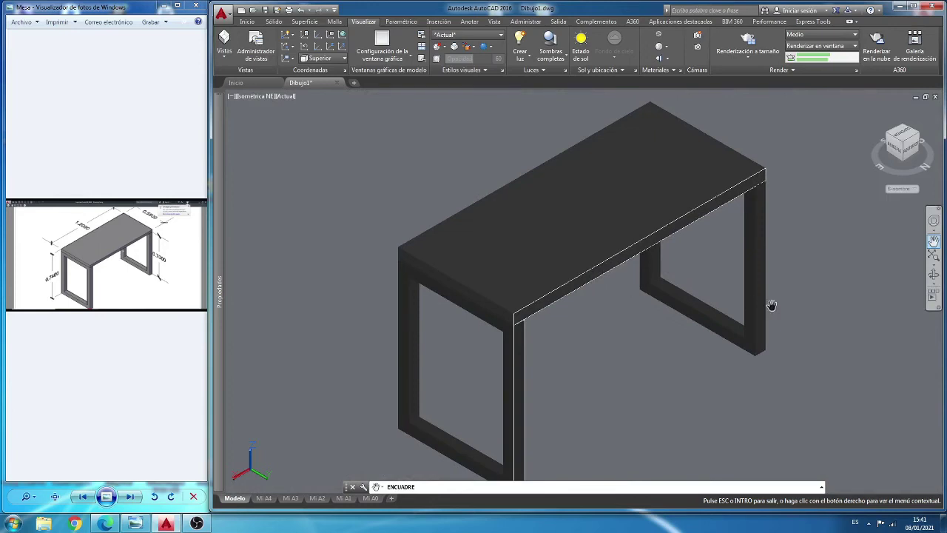
pyautogui.press('Escape')
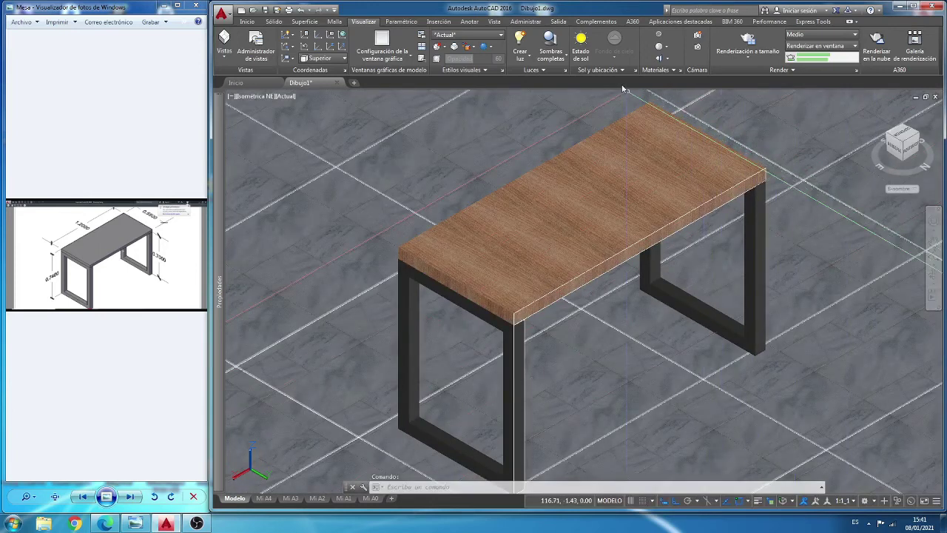
# Step: Render the table scene at 1280 x 720 without the medium image library
pyautogui.click(749, 58)
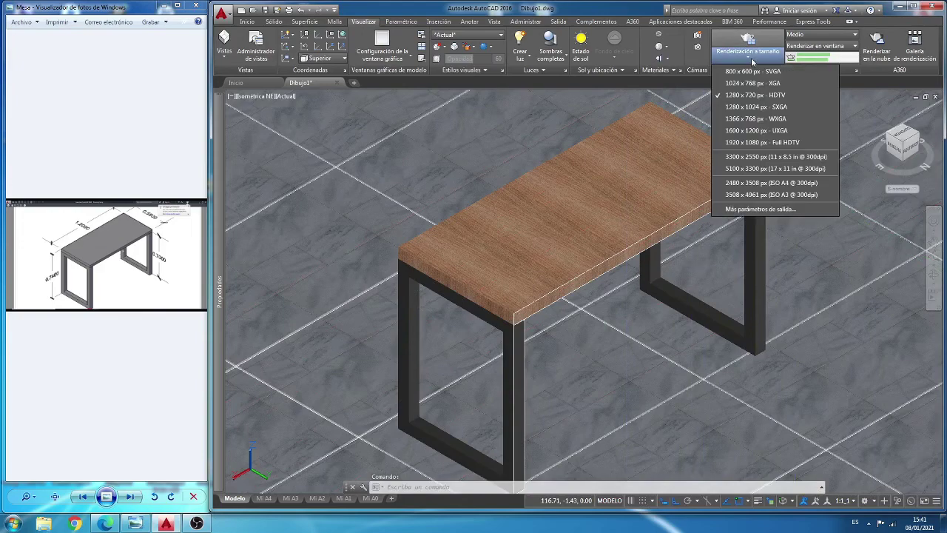
pyautogui.click(750, 41)
pyautogui.click(749, 41)
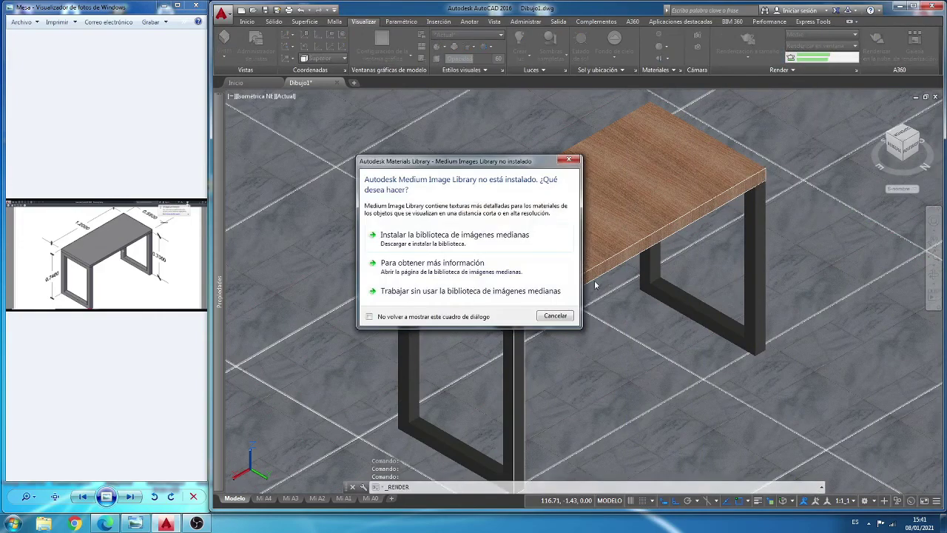
pyautogui.click(507, 292)
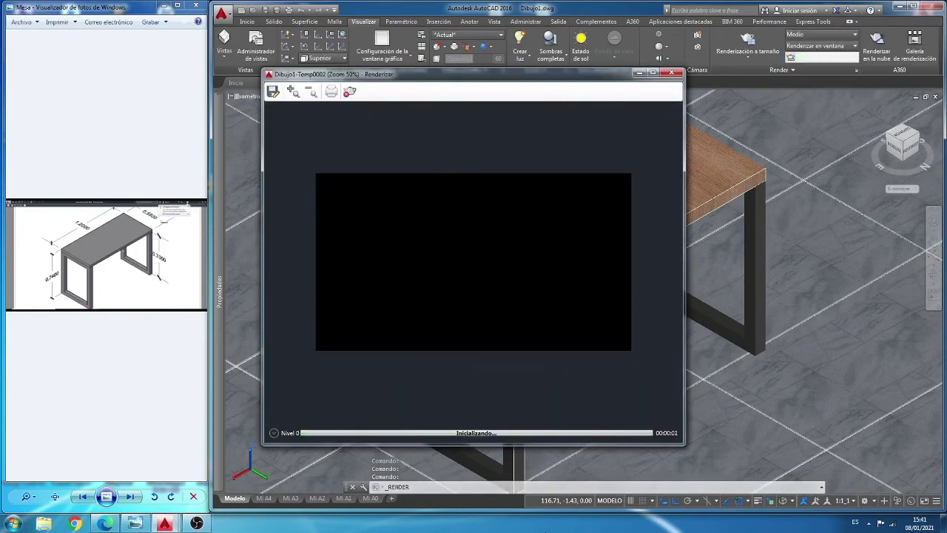